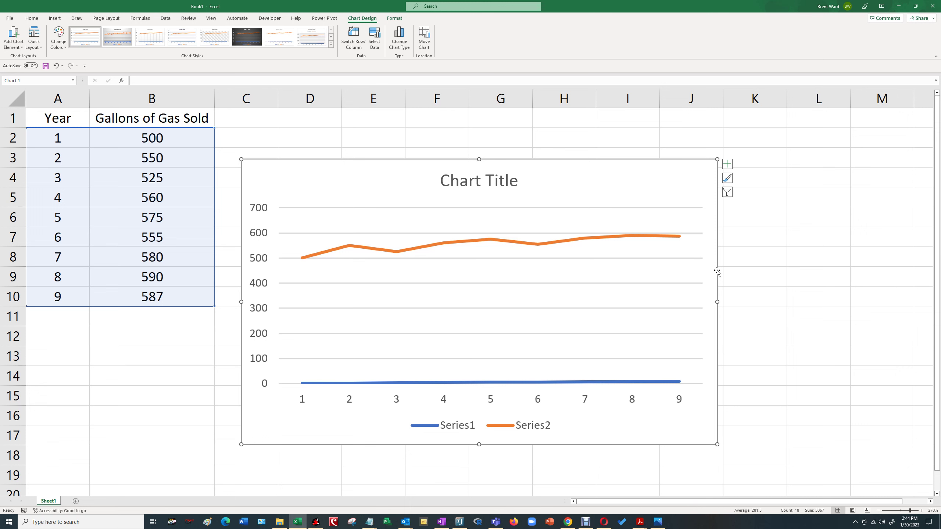
# Remove Series1 and Series2 from the chart's data source and start adding a new series
pyautogui.rightClick(717, 271)
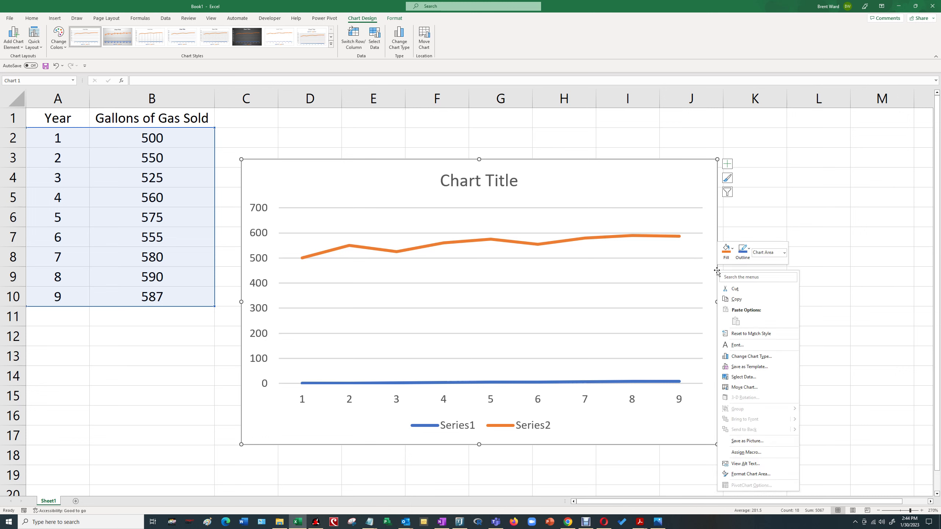
pyautogui.click(744, 376)
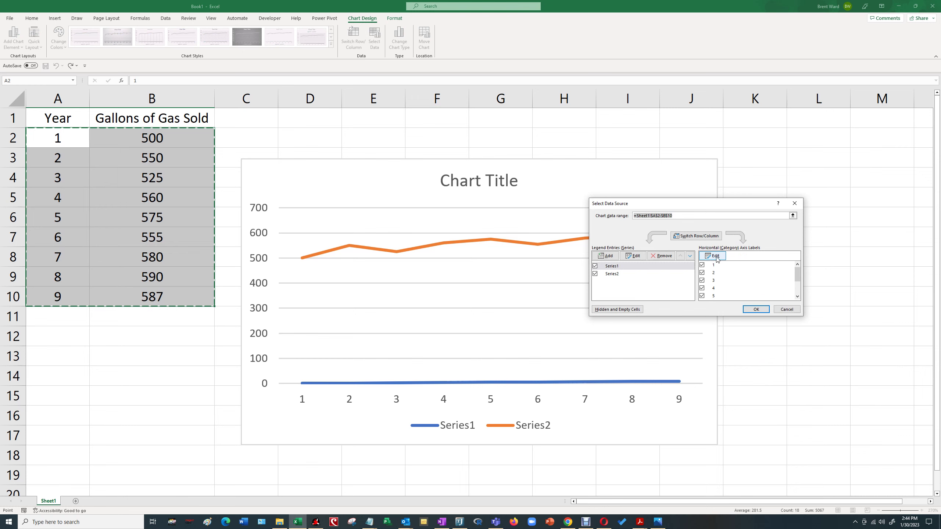
pyautogui.click(661, 257)
pyautogui.click(660, 257)
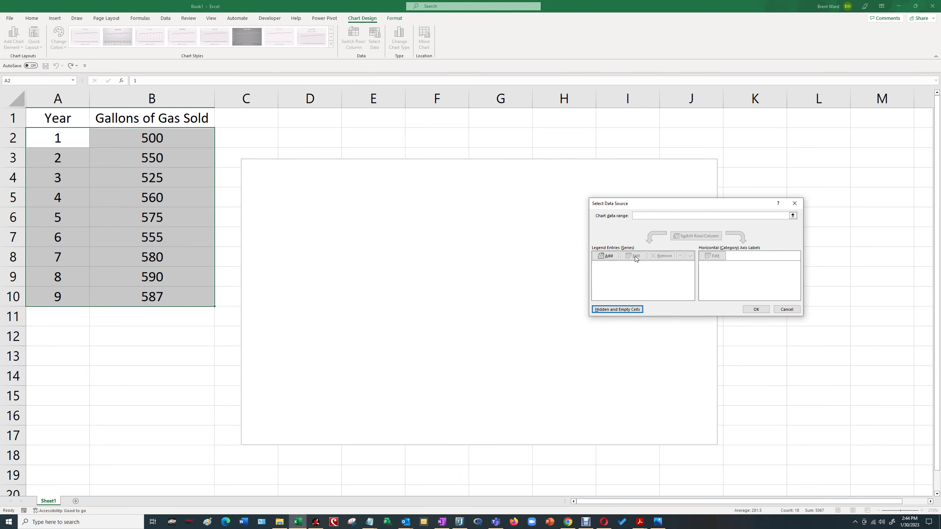
pyautogui.click(614, 257)
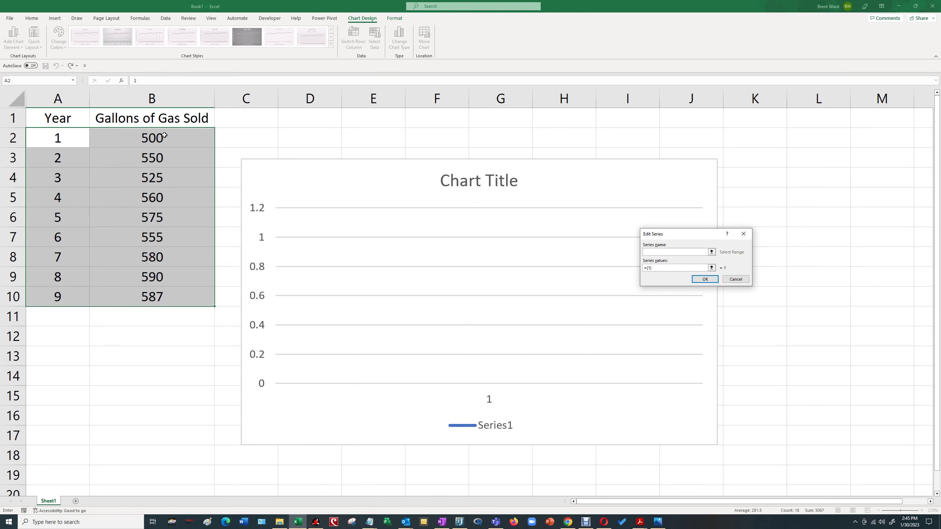
pyautogui.click(162, 146)
pyautogui.moveTo(162, 147); pyautogui.dragTo(149, 298)
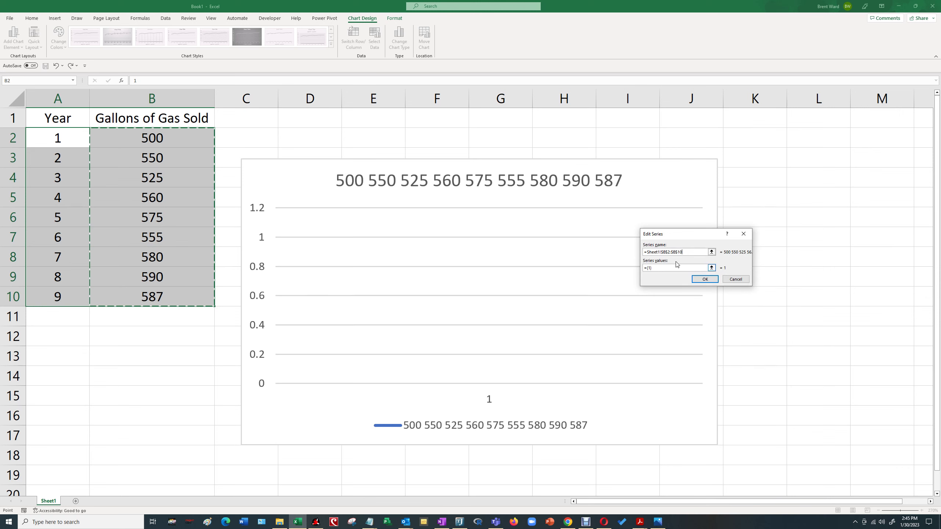
pyautogui.moveTo(690, 251); pyautogui.dragTo(632, 253)
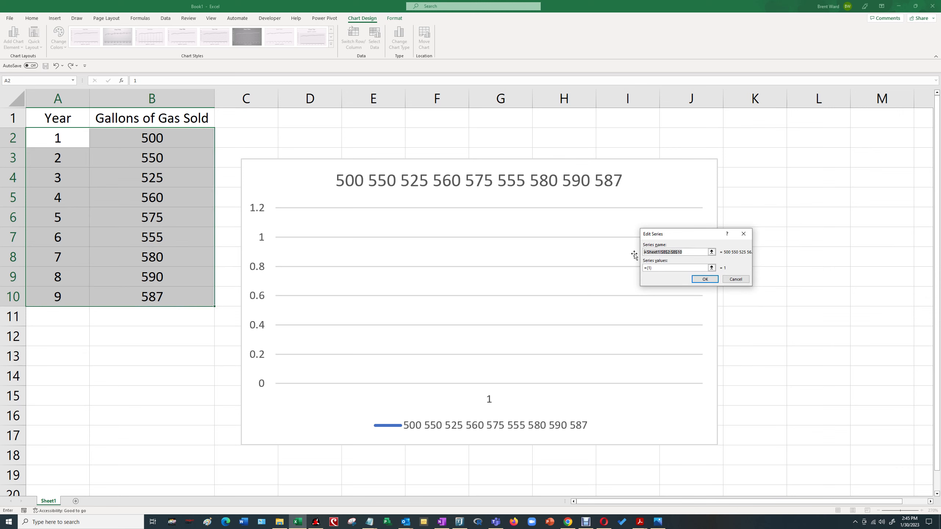
pyautogui.press('BackSpace')
# Take the new series' name from B1 and its values from B2:B10, and apply the chart's data source
pyautogui.click(189, 120)
pyautogui.click(658, 268)
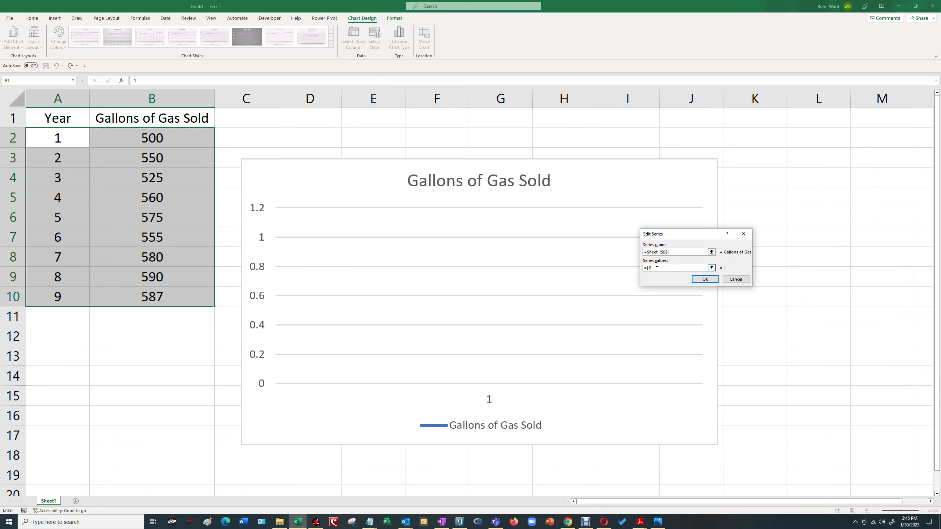
pyautogui.press('BackSpace')
pyautogui.moveTo(166, 139); pyautogui.dragTo(163, 299)
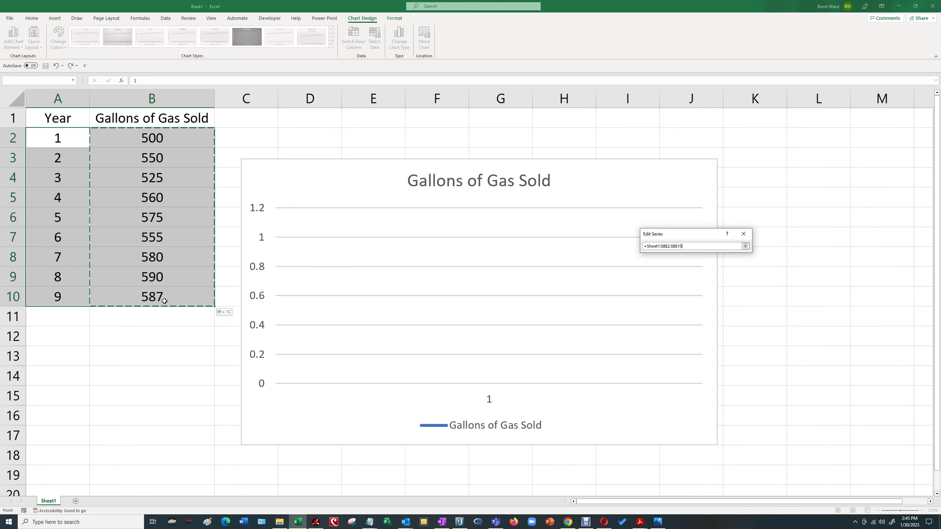
pyautogui.click(712, 280)
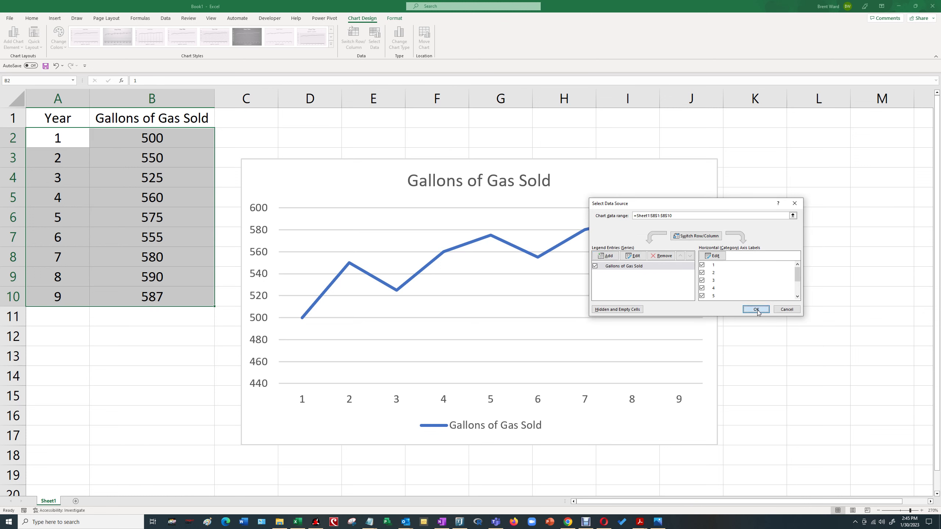
pyautogui.click(756, 309)
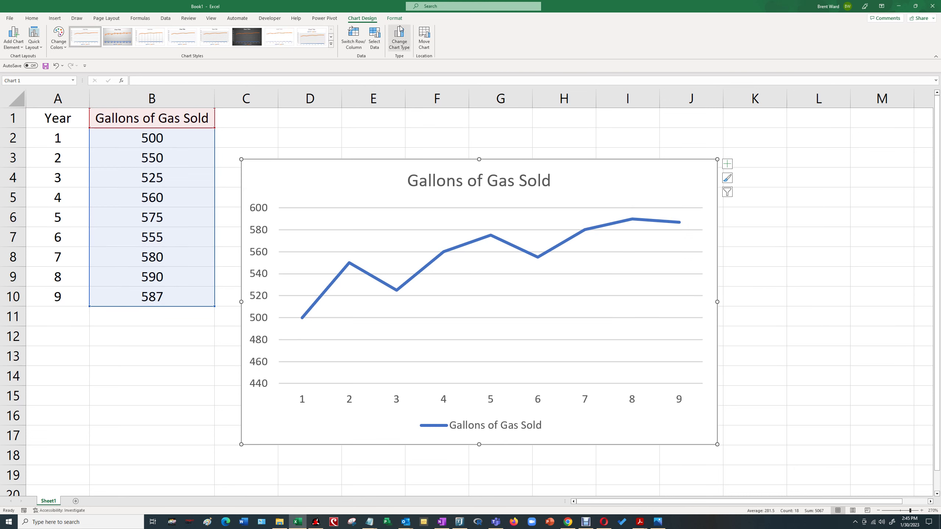
# Add axis titles to both axes of the line chart
pyautogui.click(727, 163)
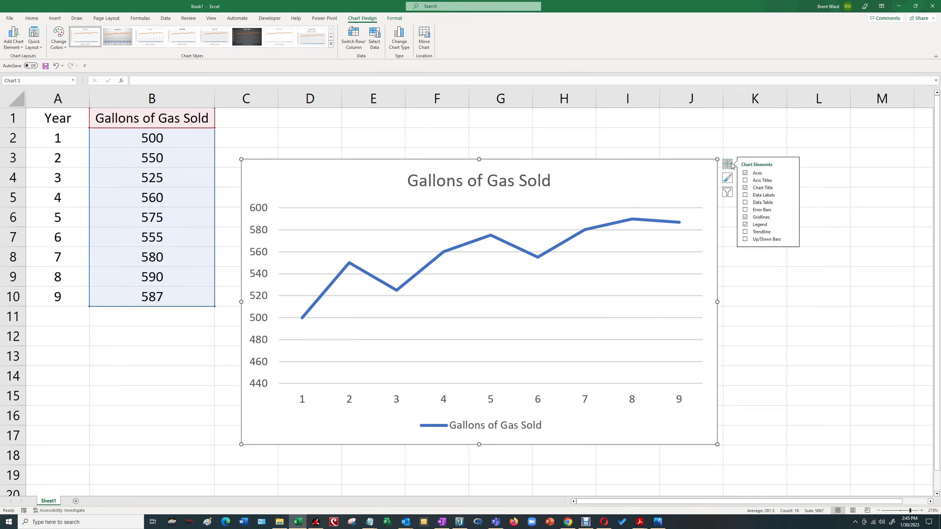
pyautogui.click(745, 180)
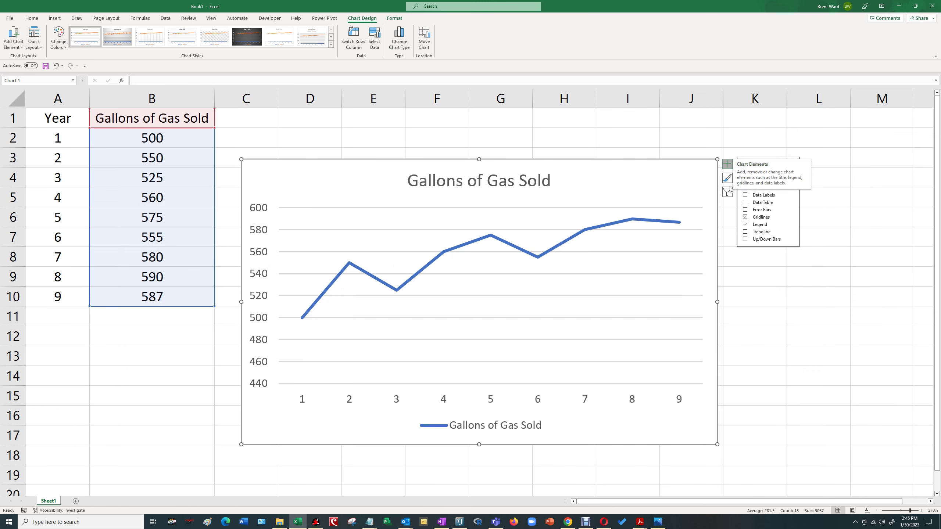
pyautogui.click(775, 321)
pyautogui.click(717, 181)
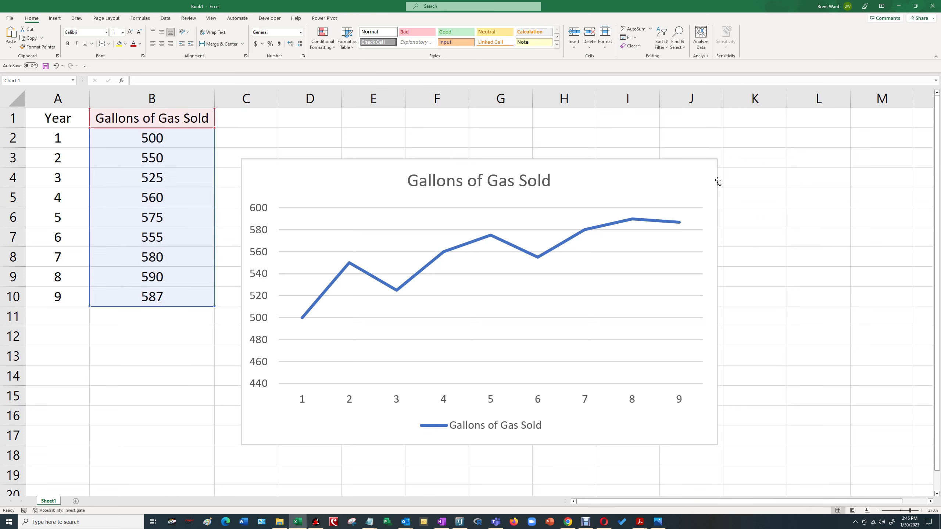
pyautogui.click(726, 166)
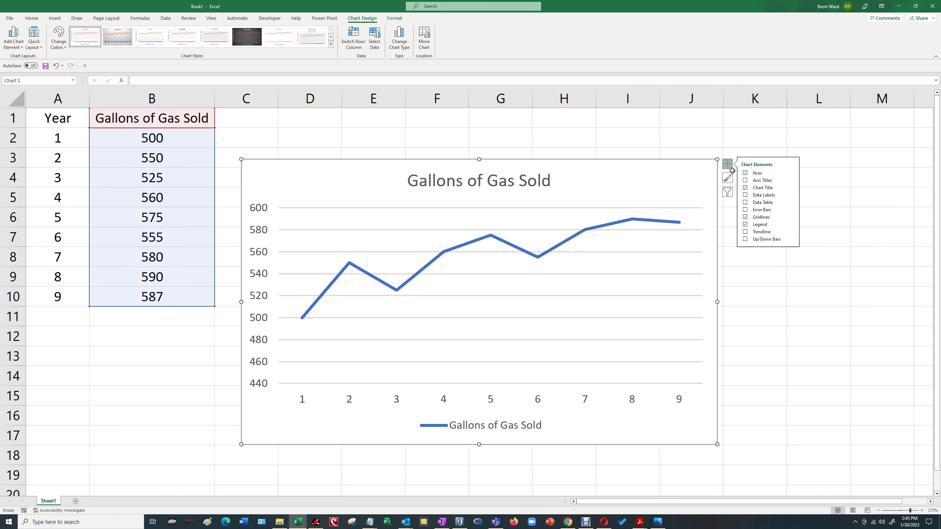
pyautogui.click(745, 181)
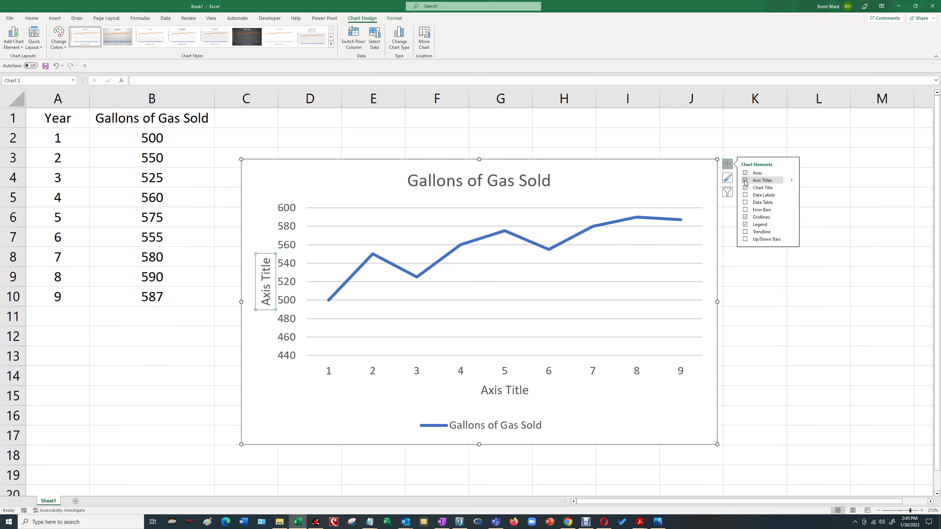
# Change the horizontal axis title to "Year"
pyautogui.click(495, 390)
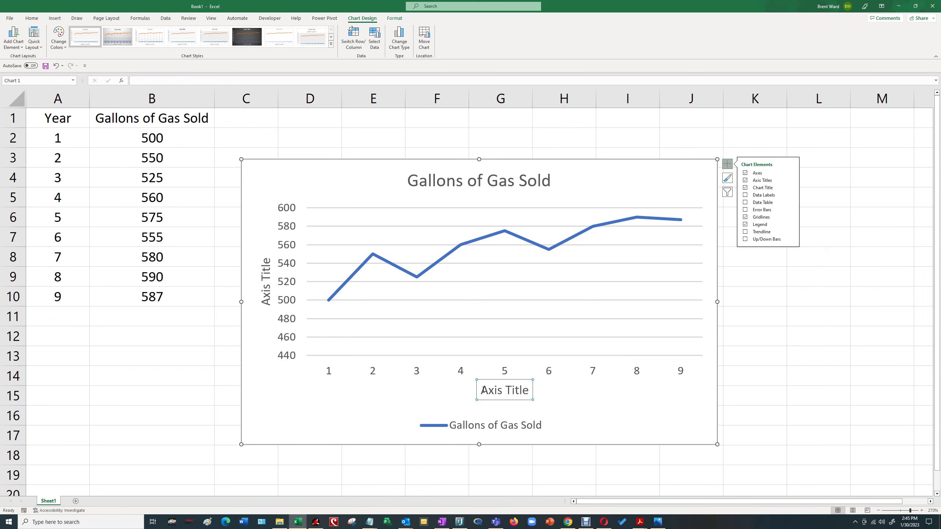
pyautogui.moveTo(484, 390); pyautogui.dragTo(531, 391)
pyautogui.write('Year')
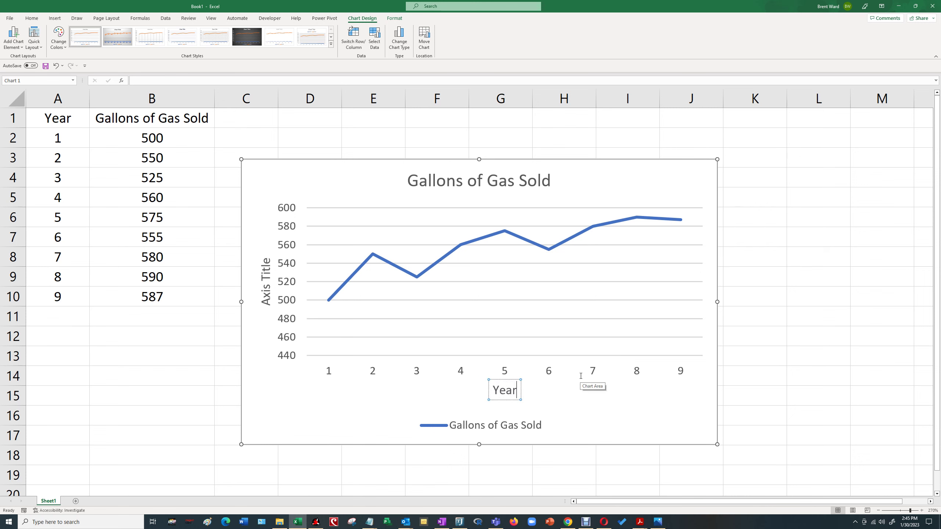
pyautogui.click(852, 321)
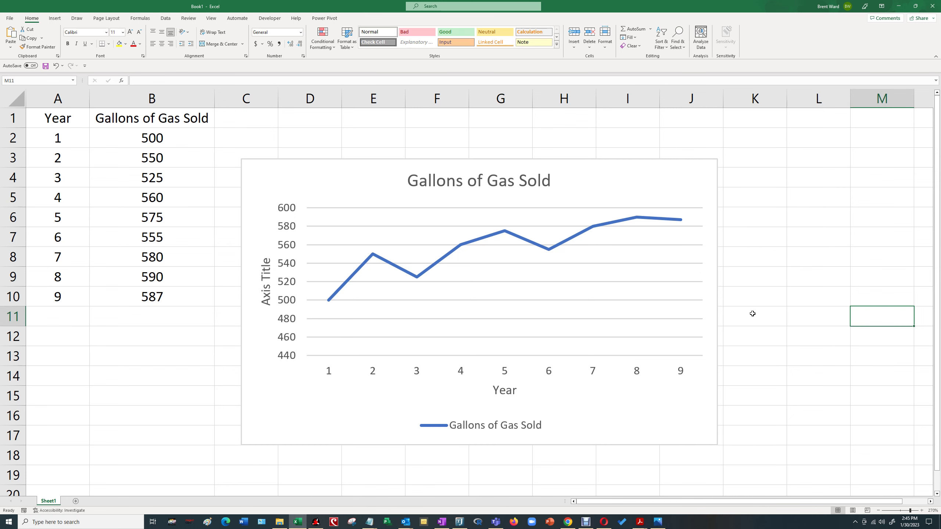
# Change the vertical axis title to "Gallons sold"
pyautogui.doubleClick(260, 304)
pyautogui.moveTo(261, 304); pyautogui.dragTo(263, 257)
pyautogui.write('Gall')
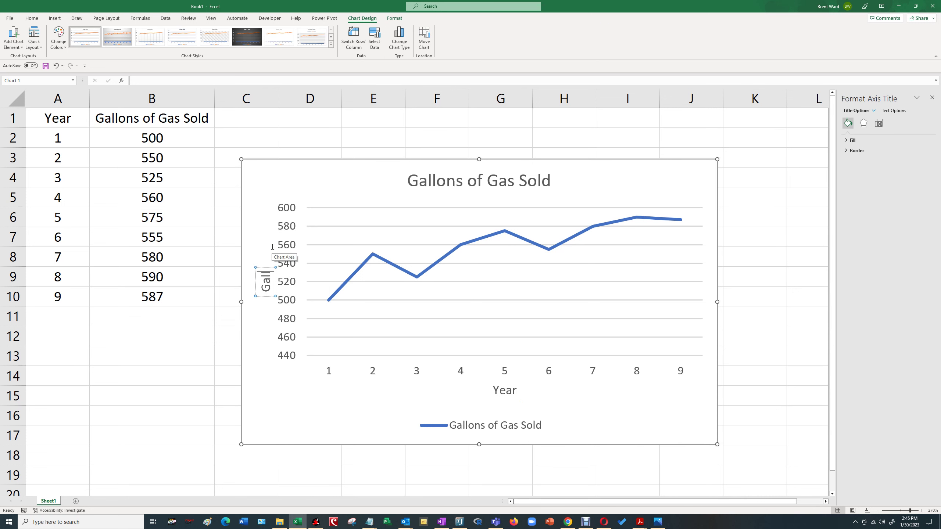
pyautogui.write('ons sold')
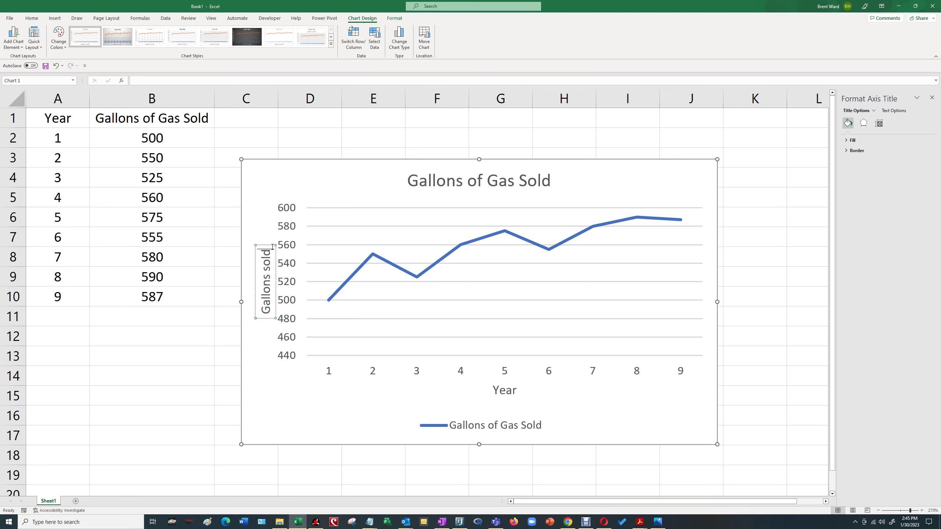
pyautogui.click(781, 217)
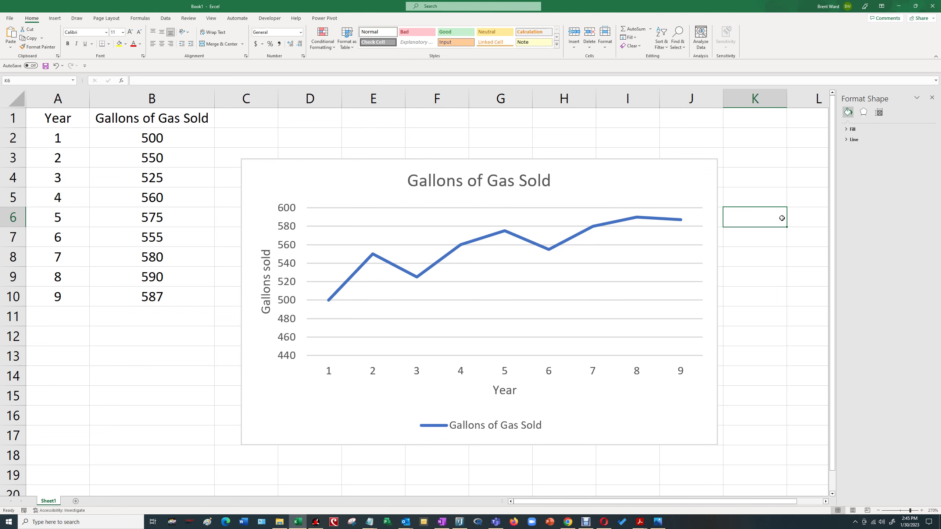
# Add a linear trendline to the gas sales series and shift the chart slightly up and to the right
pyautogui.click(649, 222)
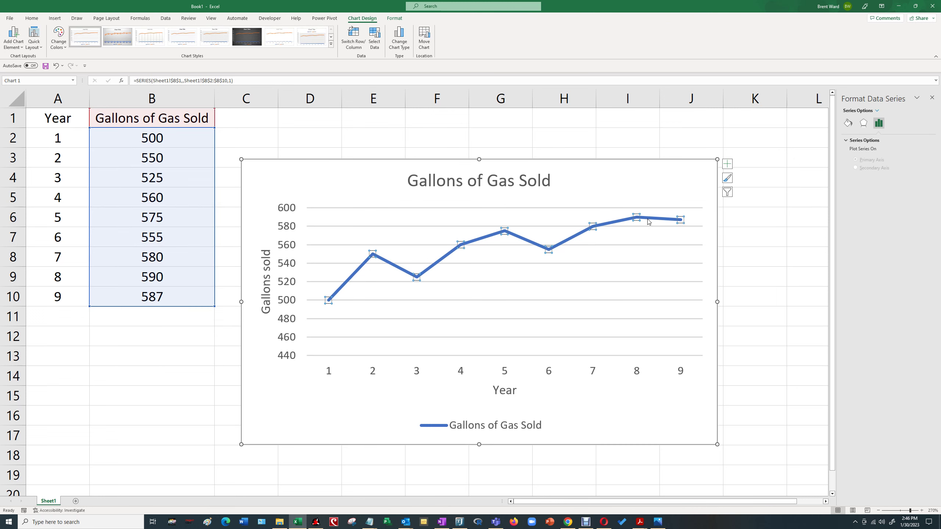
pyautogui.rightClick(648, 222)
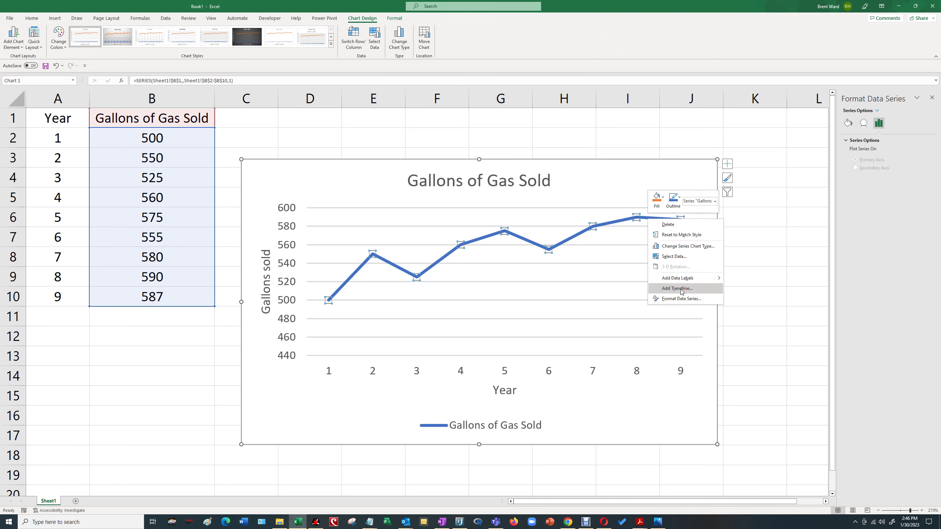
pyautogui.click(681, 289)
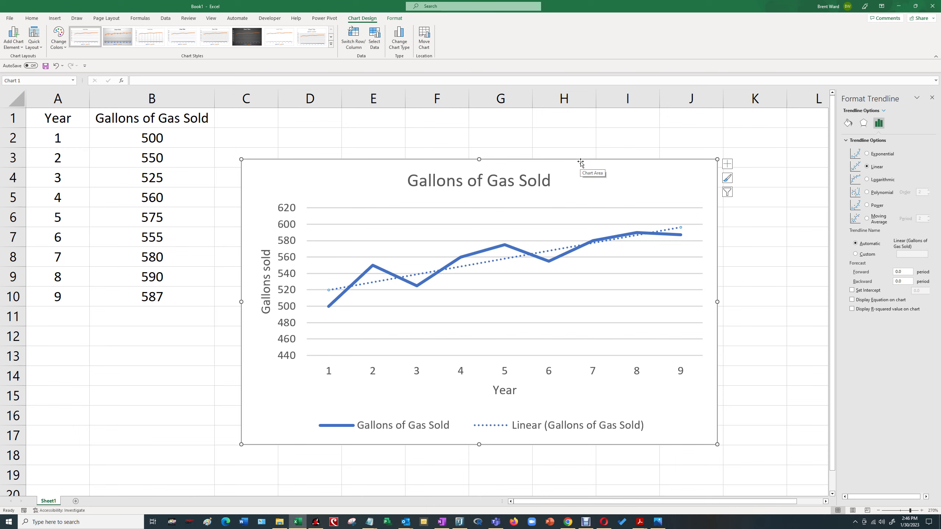
pyautogui.moveTo(580, 162); pyautogui.dragTo(599, 147)
# Enter year 10 in A11 and a centered "?" in B11 as the next data row
pyautogui.click(60, 310)
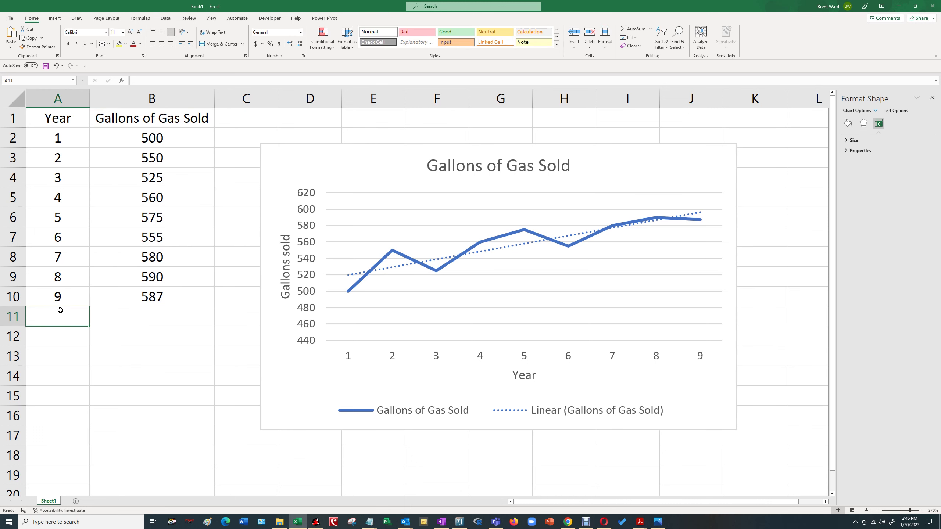
pyautogui.write('10')
pyautogui.click(107, 324)
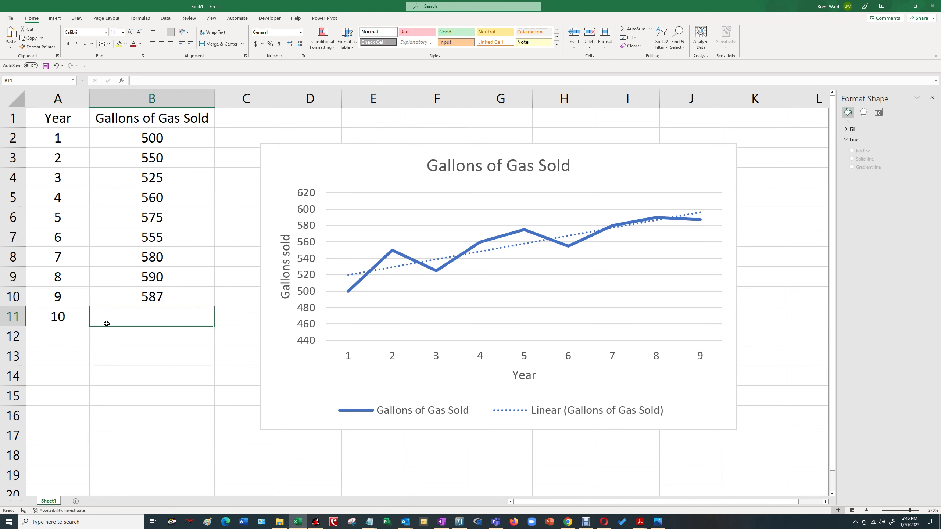
pyautogui.write('?')
pyautogui.press('Return')
pyautogui.click(107, 323)
pyautogui.click(161, 43)
# Display the linear trendline's equation on the chart
pyautogui.click(697, 216)
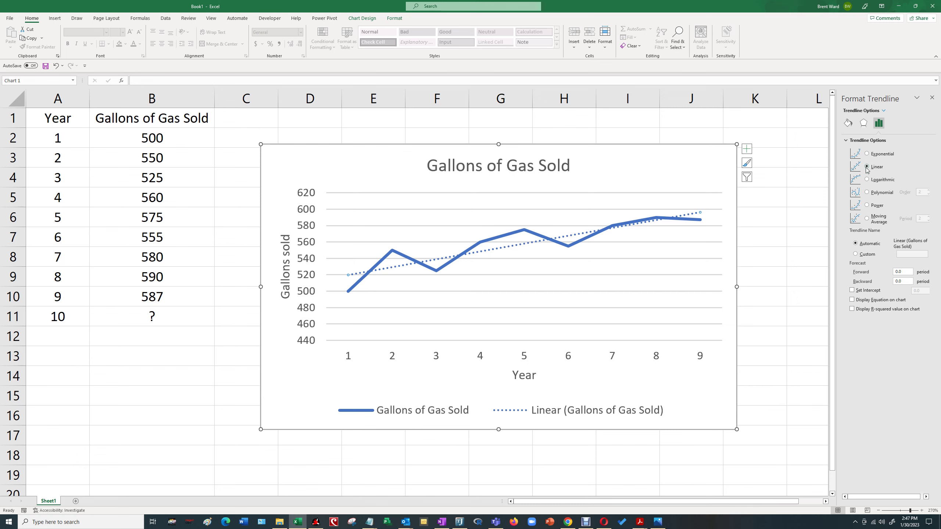
pyautogui.click(851, 300)
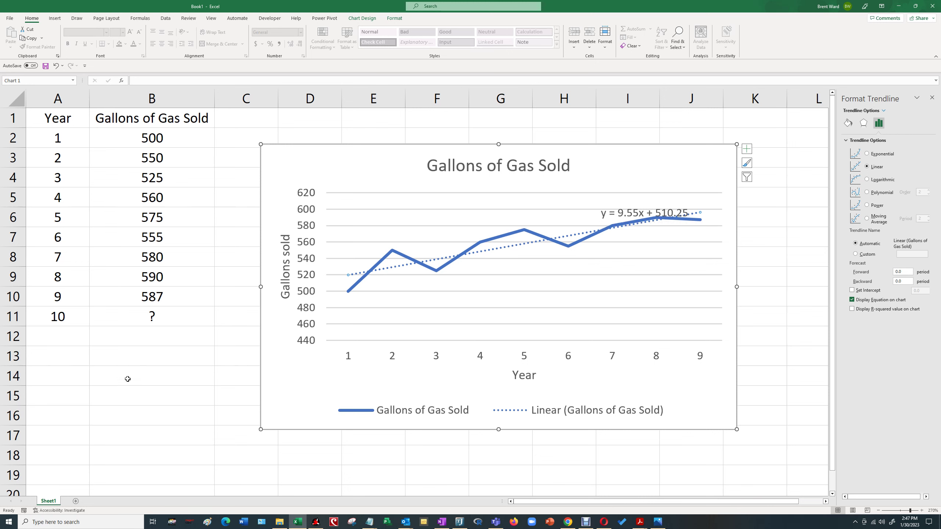
# Enter the label "Forecast for Period 10" in cell A18
pyautogui.click(74, 458)
pyautogui.write('Forecas')
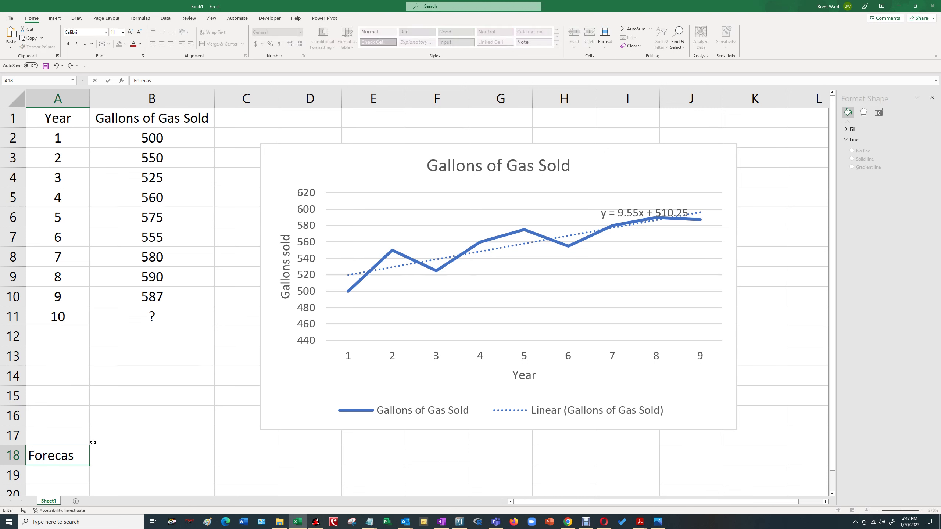
pyautogui.write('t for Period 10')
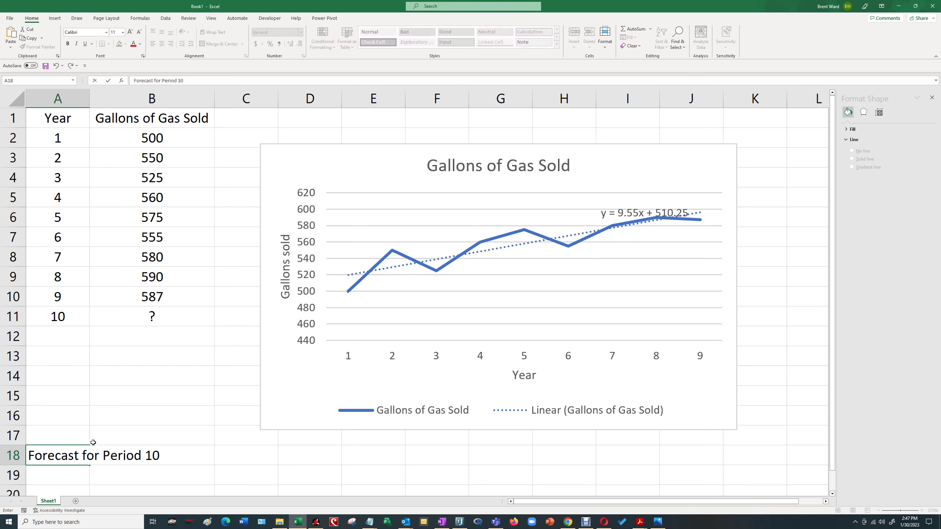
pyautogui.press('Return')
# Enter the trendline slope as =9.55 in C18, beside the forecast label
pyautogui.press('Up')
pyautogui.press('Right')
pyautogui.press('Right')
pyautogui.write('=')
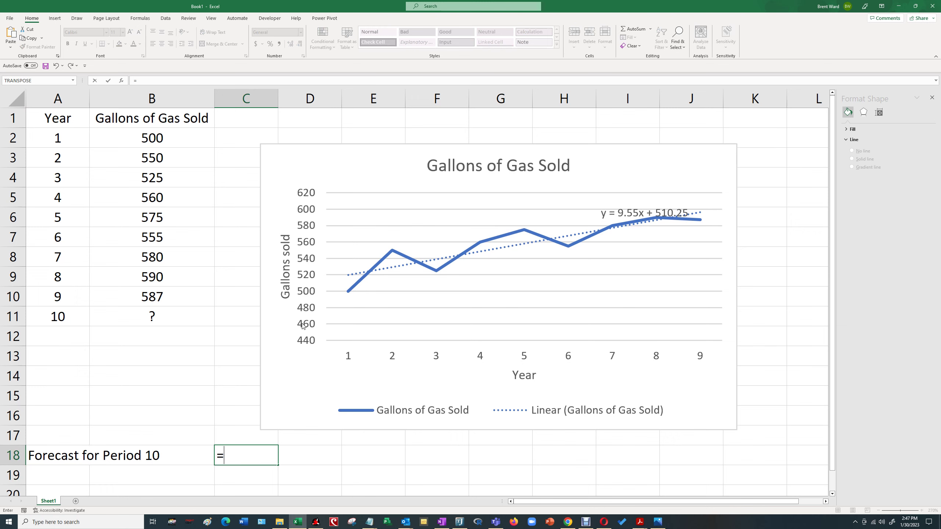
pyautogui.write('9.55')
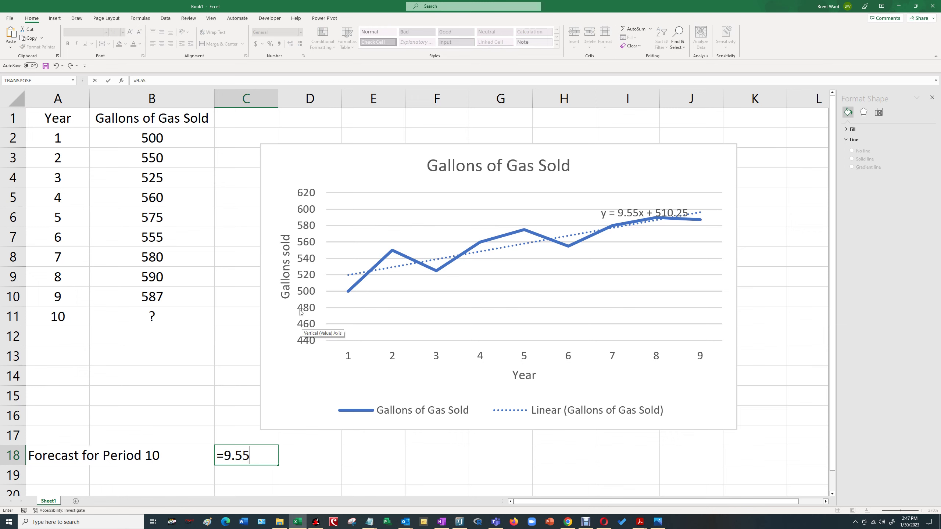
pyautogui.click(81, 318)
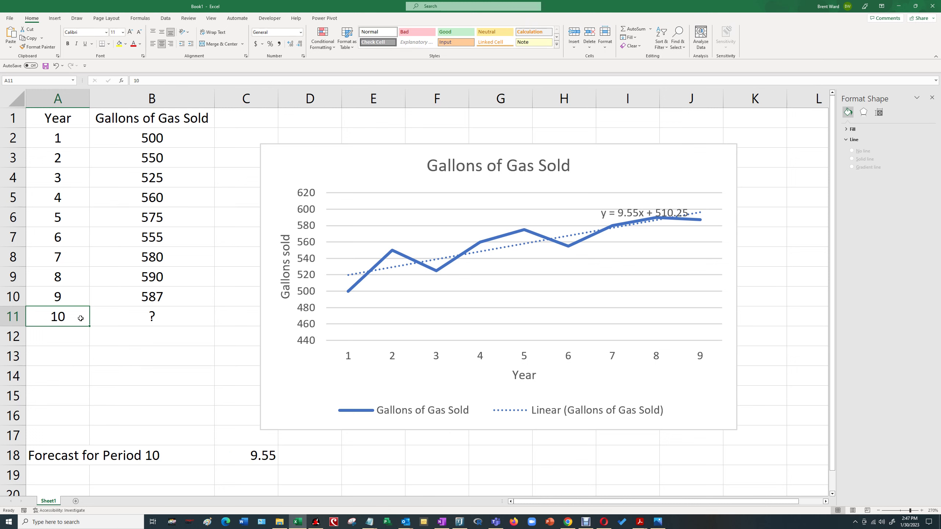
pyautogui.click(148, 85)
pyautogui.press('BackSpace')
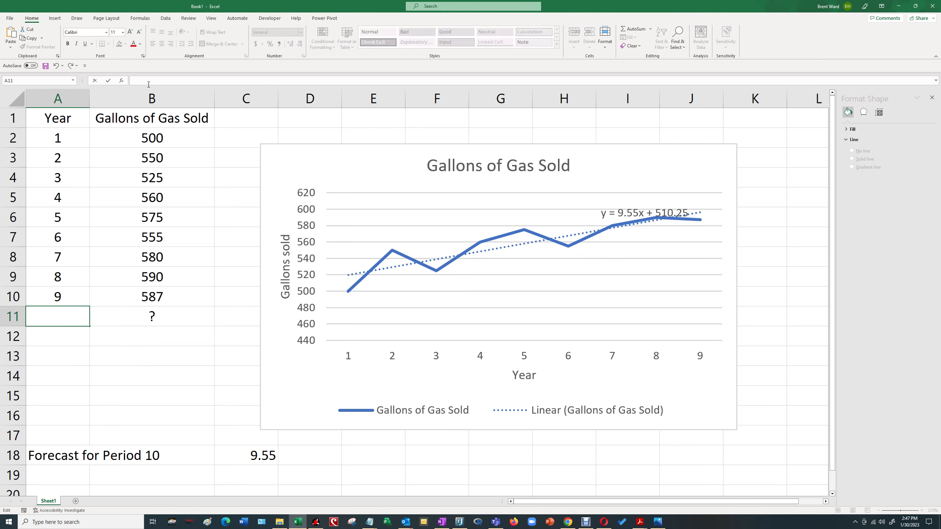
pyautogui.write('=9.55*')
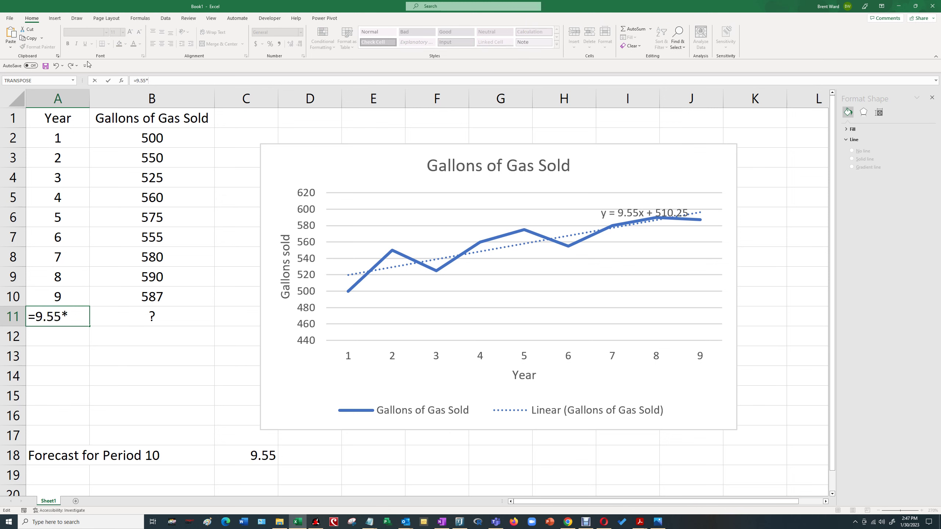
pyautogui.press('Escape')
# Replace the content of C18 with the period 10 forecast formula =9.55*A11+510.25
pyautogui.click(240, 451)
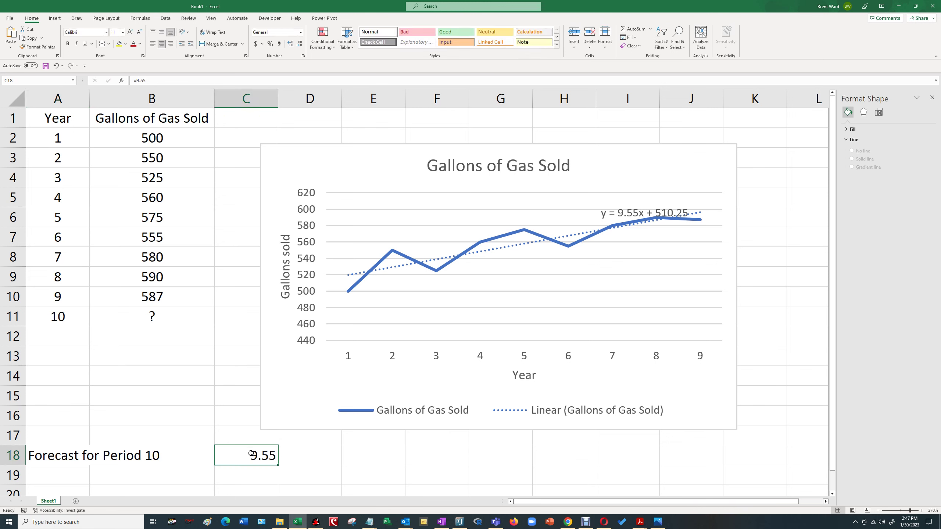
pyautogui.press('Delete')
pyautogui.write('=')
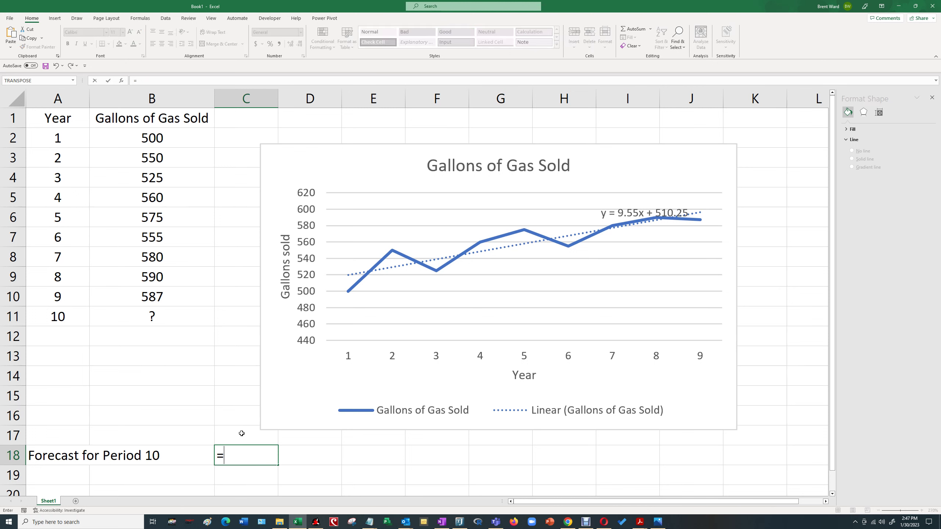
pyautogui.write('9.55*')
pyautogui.click(48, 320)
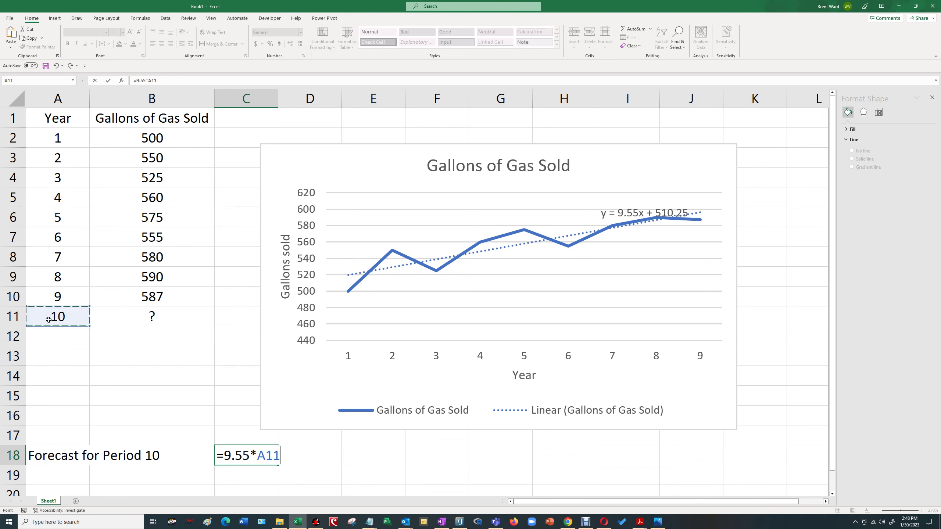
pyautogui.write('+510.25')
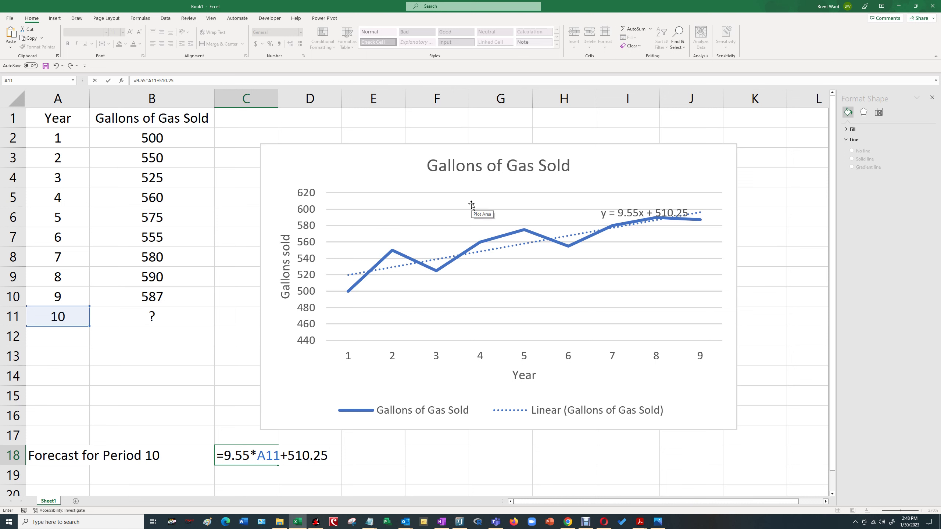
pyautogui.press('Return')
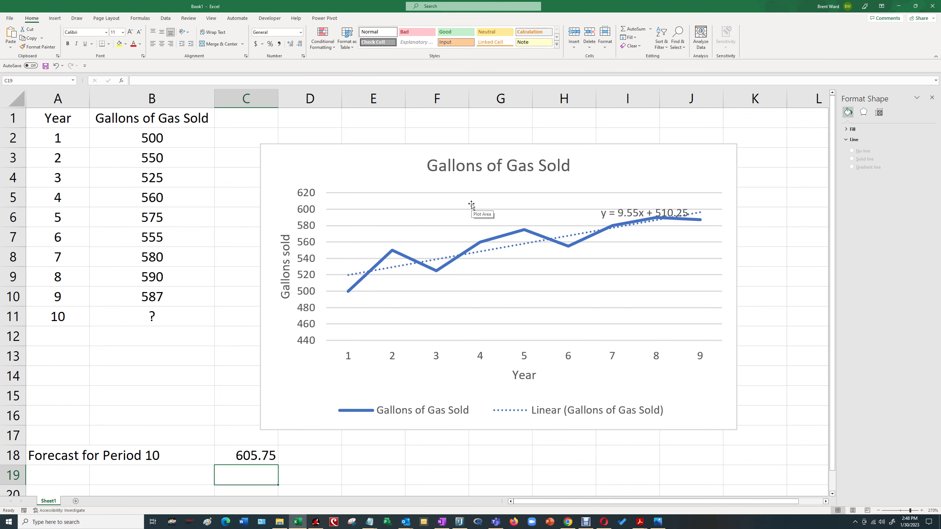
pyautogui.press('Down')
pyautogui.press('Down')
pyautogui.press('Down')
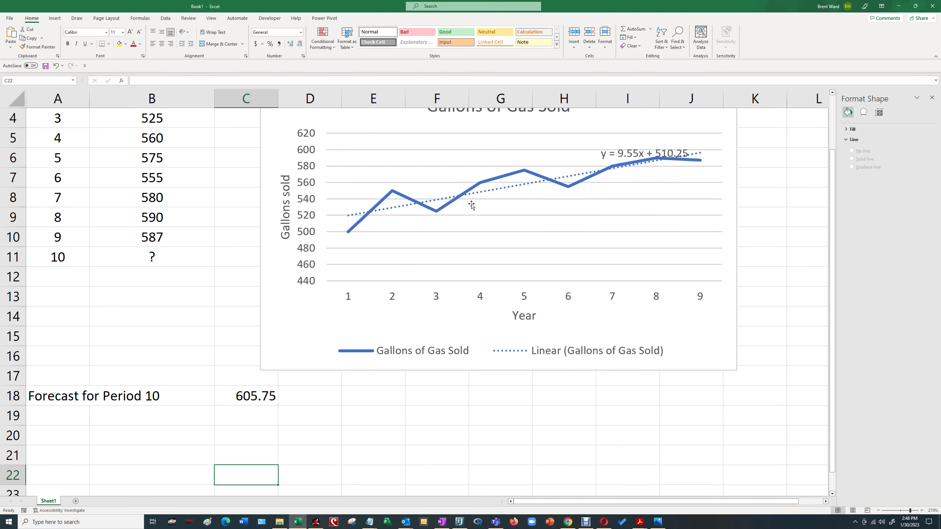
pyautogui.press('Up')
pyautogui.press('Up')
pyautogui.press('Left')
pyautogui.press('Left')
pyautogui.press('Up')
pyautogui.press('Up')
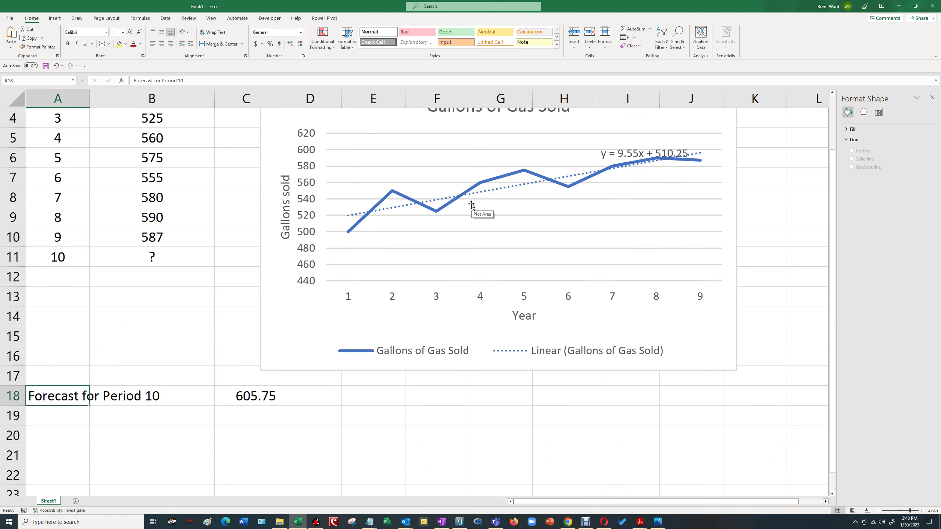
pyautogui.press('Right')
pyautogui.press('Right')
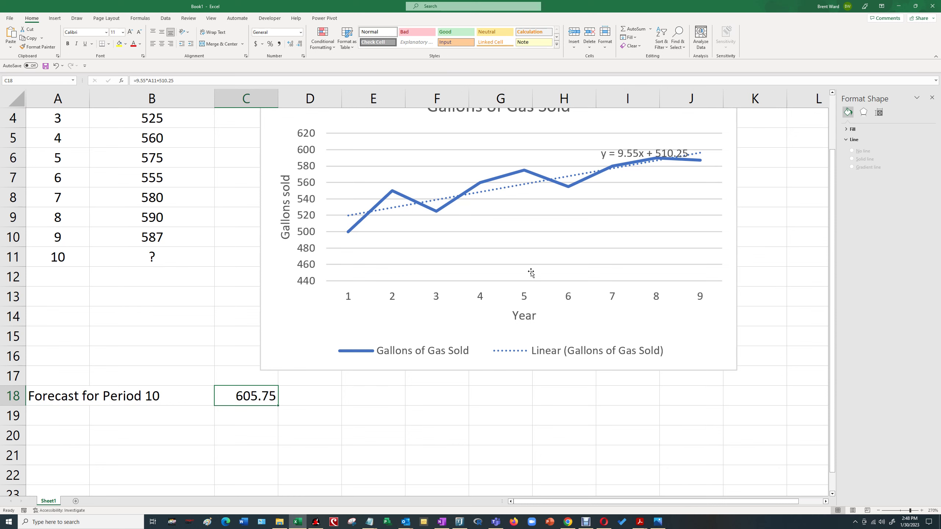
pyautogui.scroll(1, 530, 273)
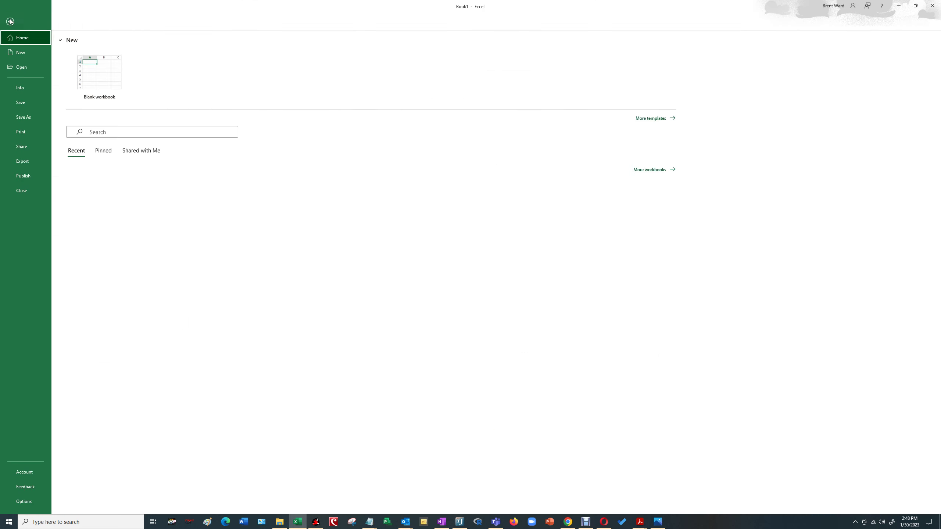
# Check in the Excel add-ins settings that the Analysis ToolPak is enabled
pyautogui.click(10, 18)
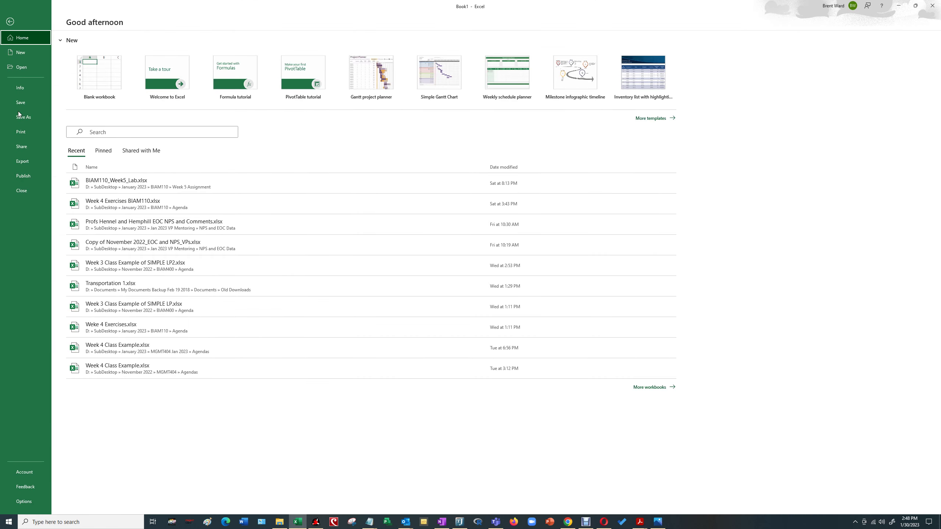
pyautogui.click(28, 501)
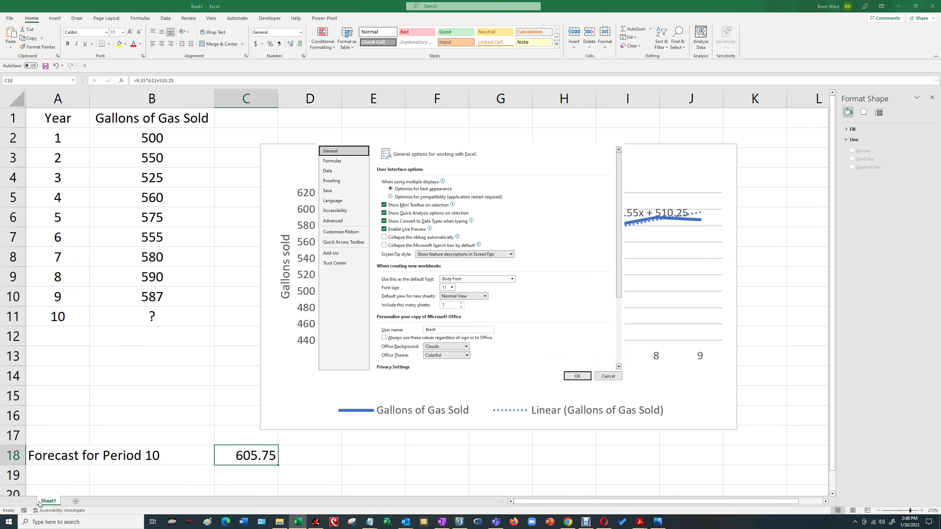
pyautogui.click(338, 254)
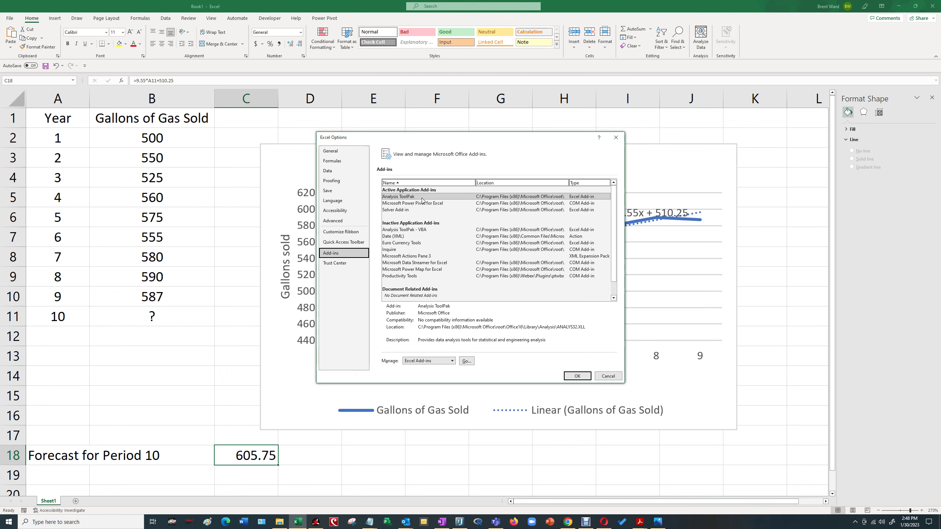
pyautogui.click(405, 230)
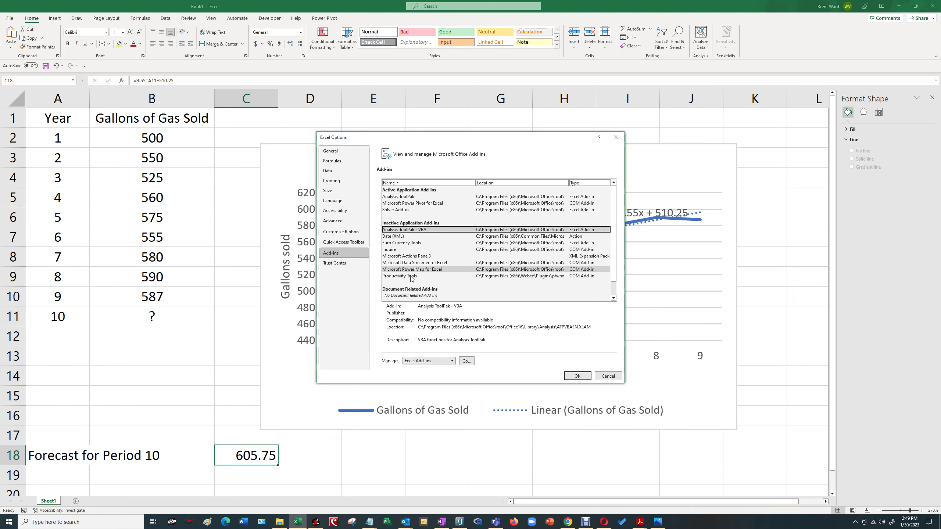
pyautogui.click(434, 277)
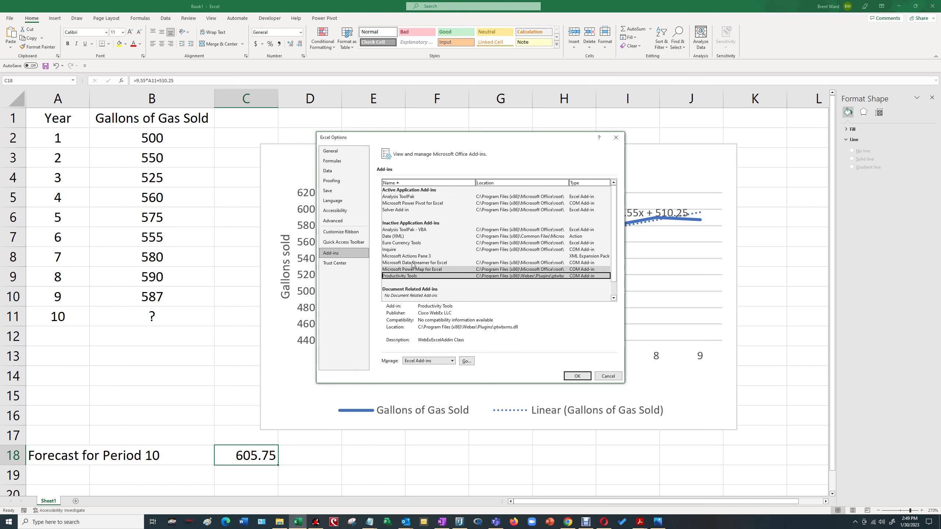
pyautogui.click(466, 361)
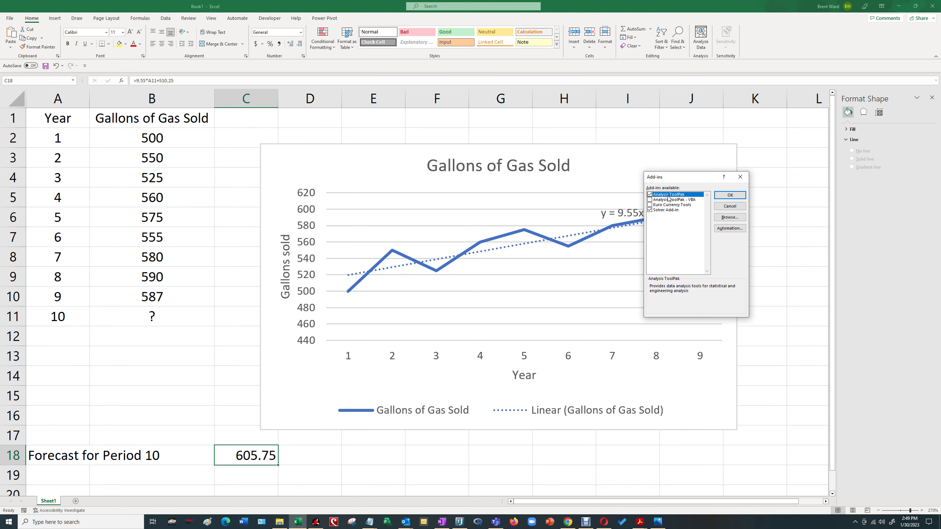
pyautogui.click(721, 196)
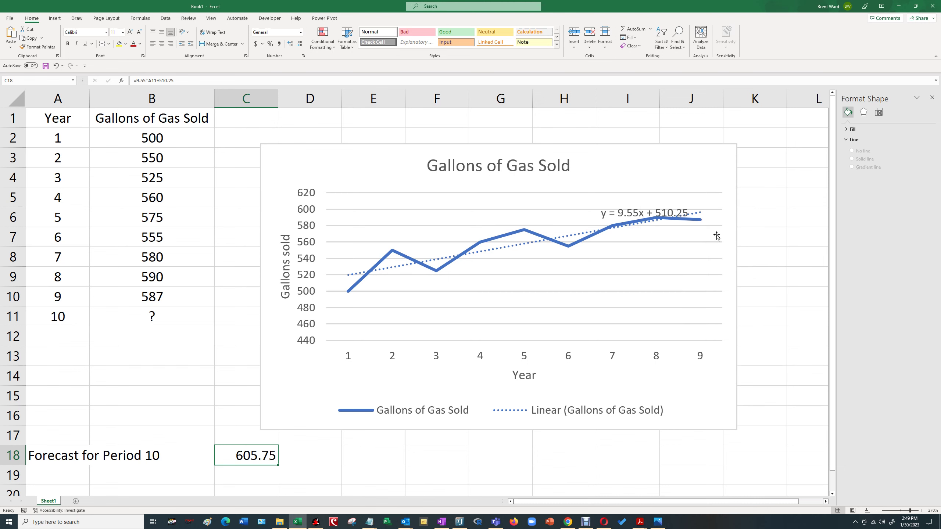
pyautogui.click(375, 480)
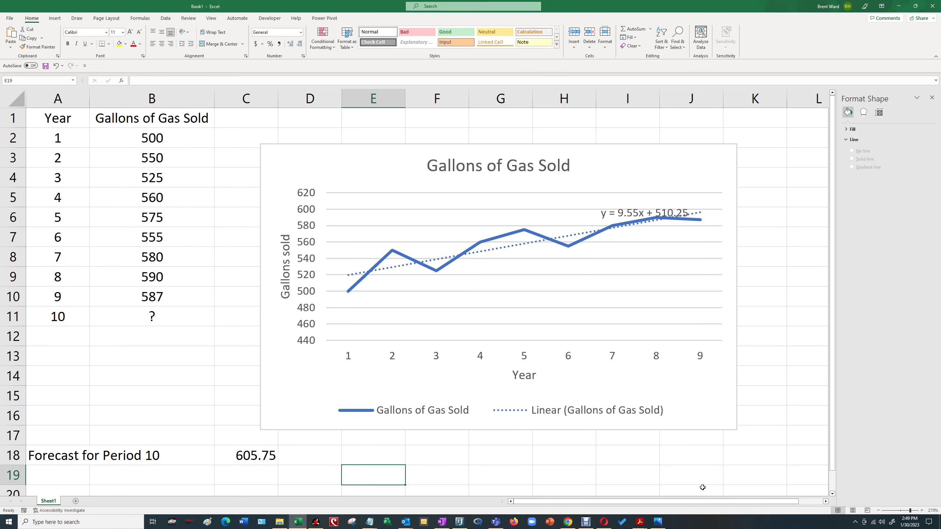
pyautogui.press('Down')
pyautogui.press('Down')
pyautogui.press('Down')
pyautogui.press('Down')
pyautogui.press('Down')
pyautogui.press('Down')
pyautogui.press('Left')
pyautogui.press('Left')
pyautogui.press('Left')
pyautogui.press('Left')
pyautogui.press('Up')
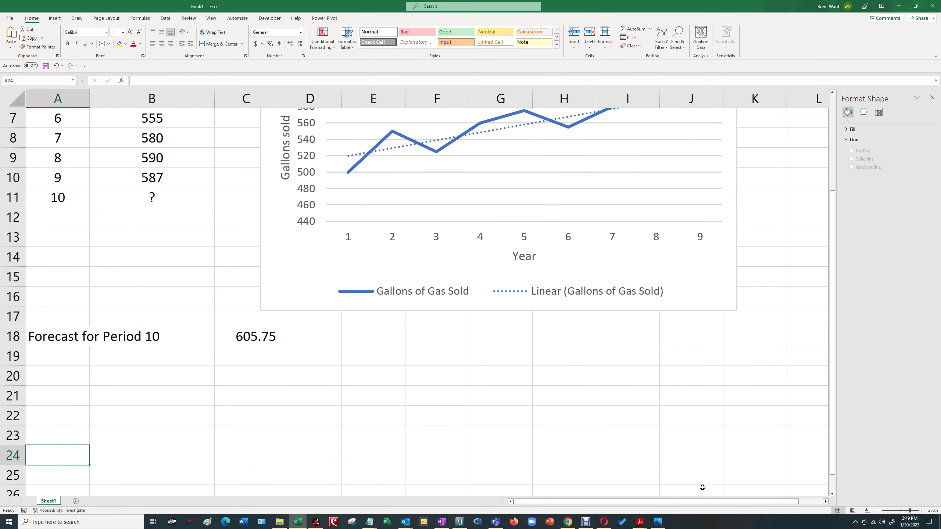
pyautogui.press('Up')
pyautogui.press('Up')
pyautogui.press('Up')
pyautogui.press('Right')
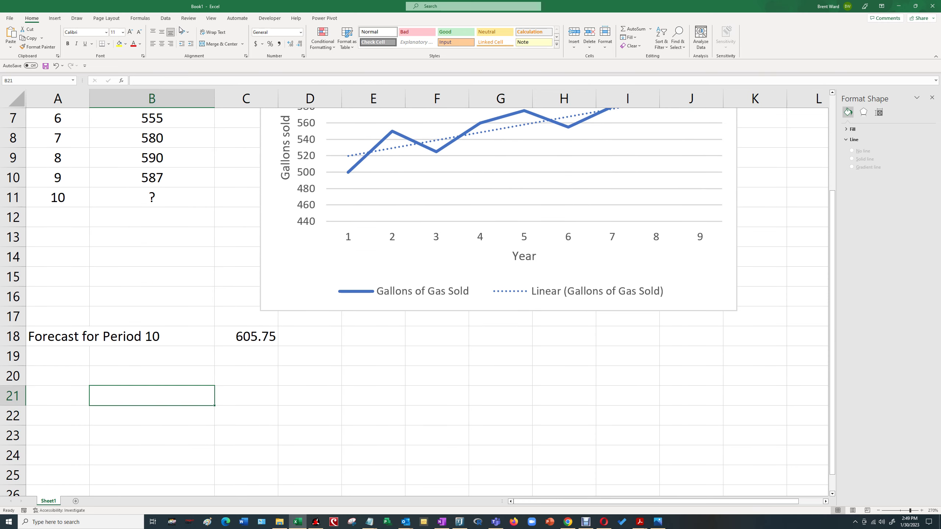
# Start the Regression tool from the Data Analysis tools
pyautogui.click(166, 20)
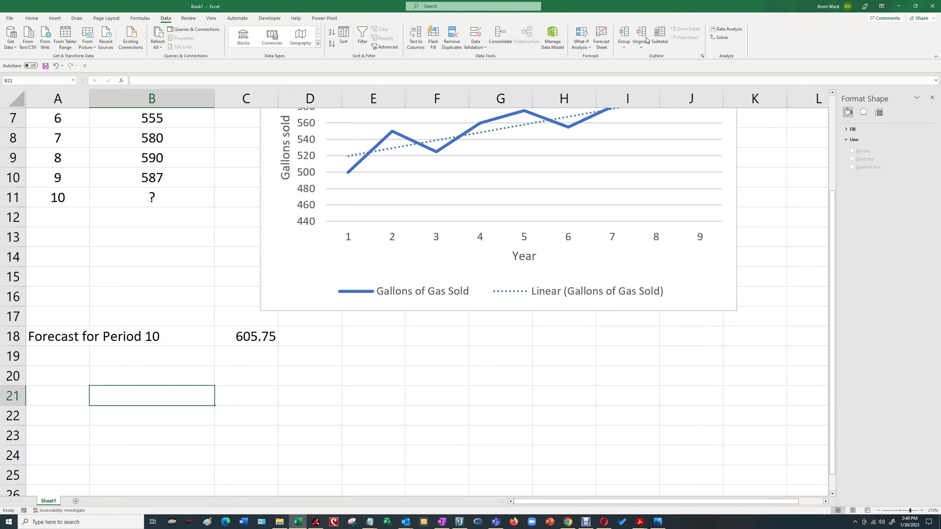
pyautogui.click(727, 29)
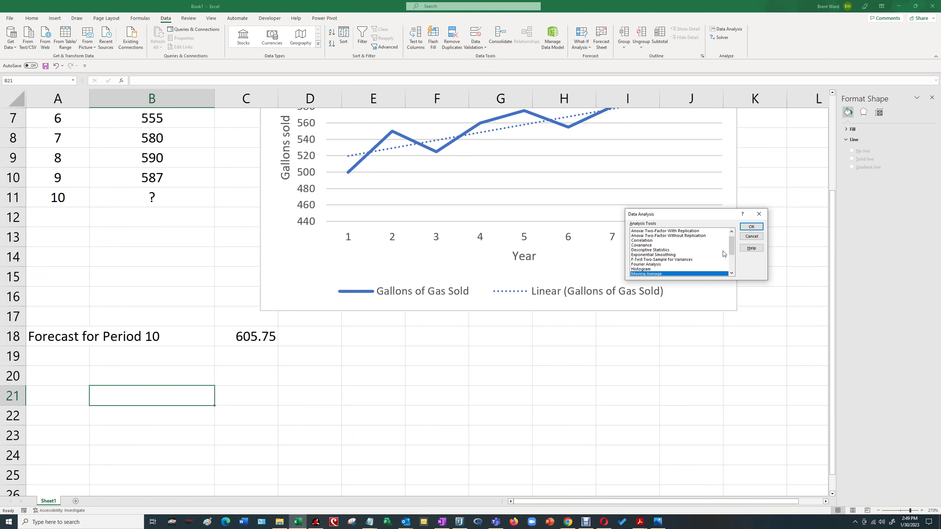
pyautogui.moveTo(732, 246); pyautogui.dragTo(735, 252)
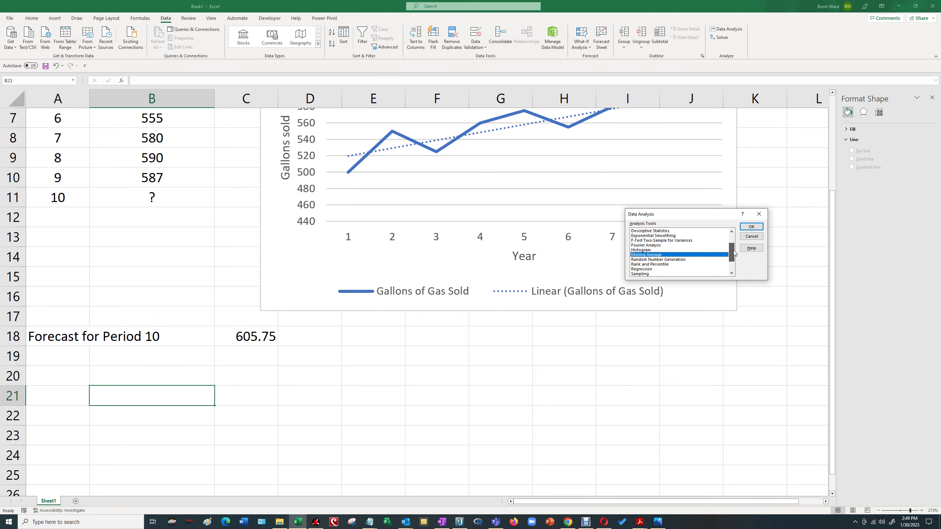
pyautogui.click(657, 269)
pyautogui.click(752, 227)
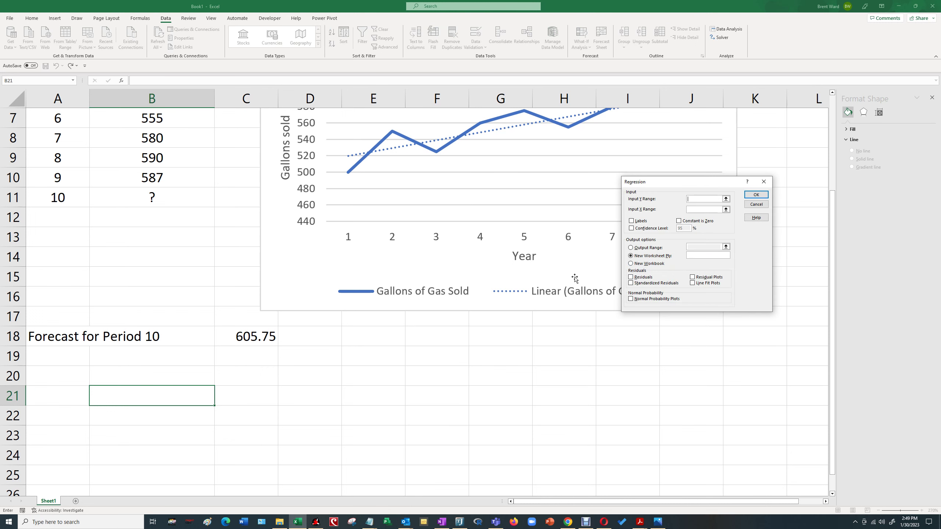
# Set the regression's Y range to the gallons in B2:B10 and its X range to the years in A2:A10
pyautogui.scroll(2, 357, 293)
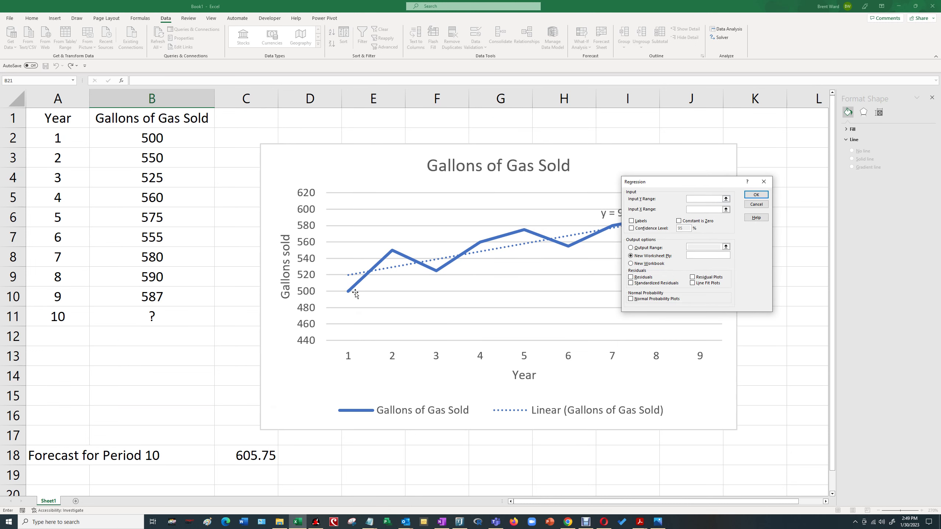
pyautogui.moveTo(160, 144); pyautogui.dragTo(155, 291)
pyautogui.click(706, 209)
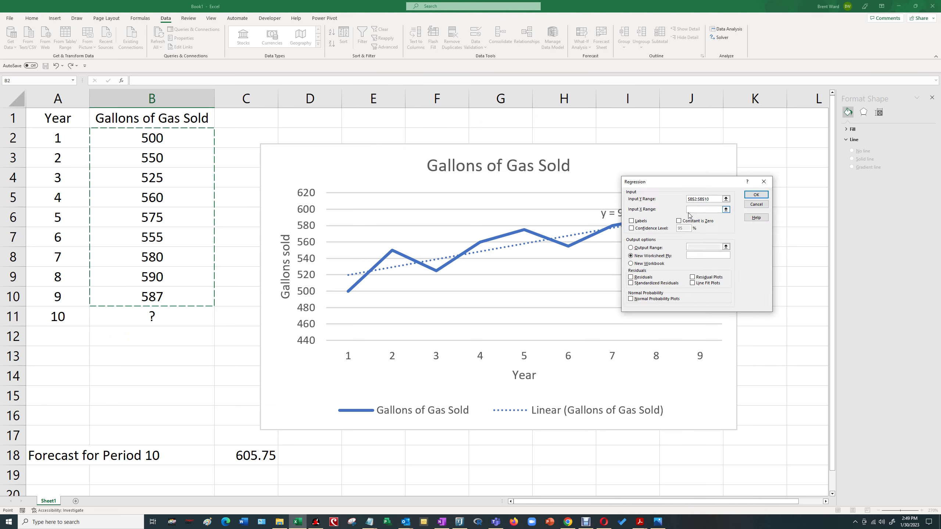
pyautogui.moveTo(61, 139); pyautogui.dragTo(64, 293)
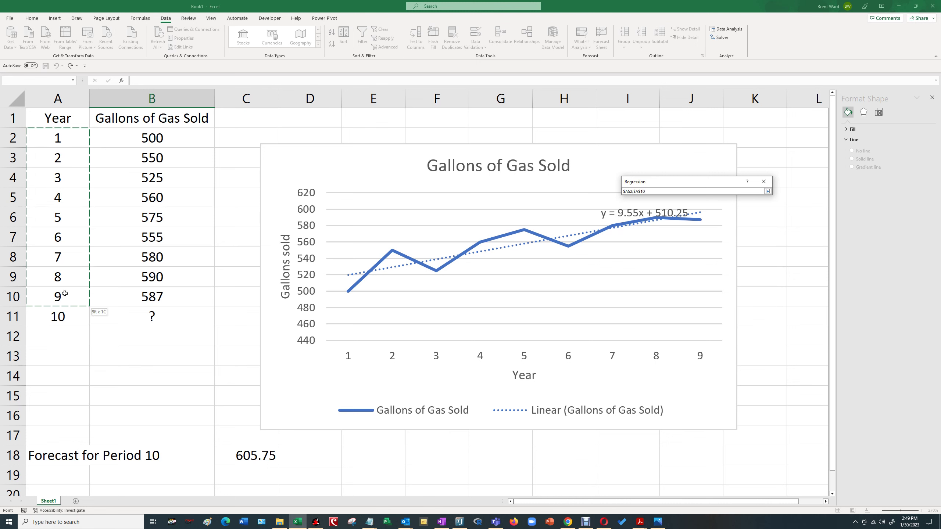
pyautogui.moveTo(65, 293); pyautogui.dragTo(65, 294)
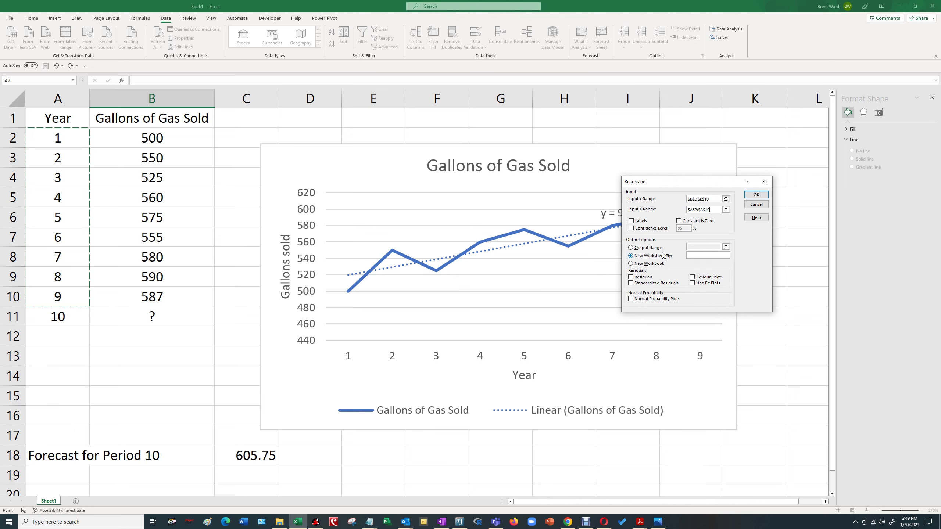
# Set the regression's output range to cell B21 on the current sheet, run it and view the summary output
pyautogui.click(631, 249)
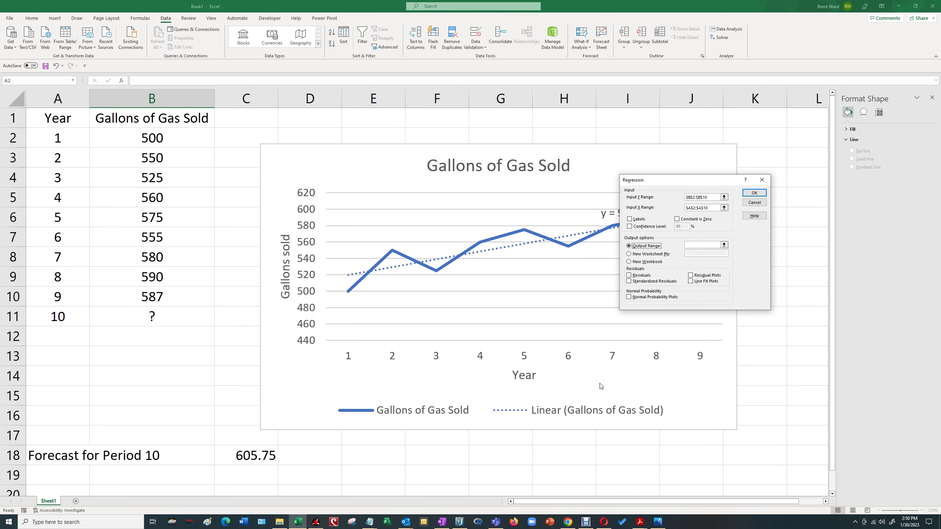
pyautogui.click(690, 243)
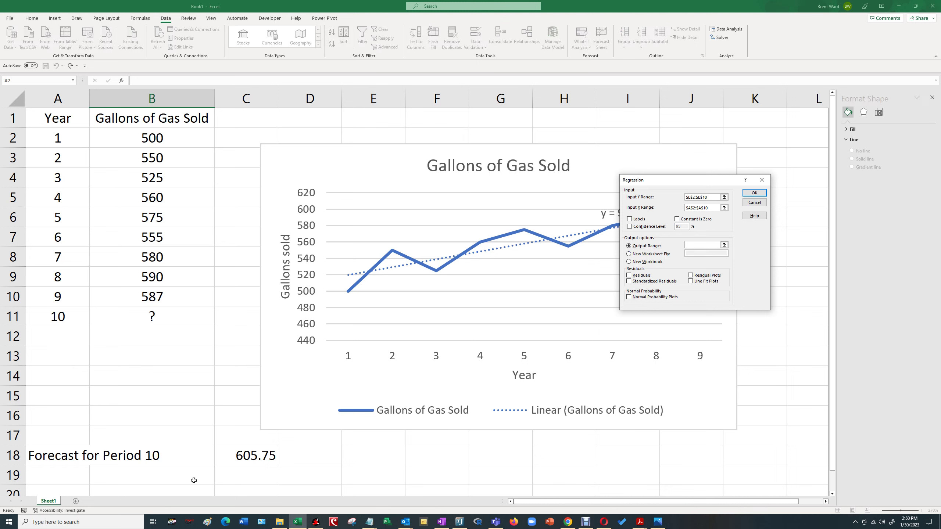
pyautogui.click(147, 490)
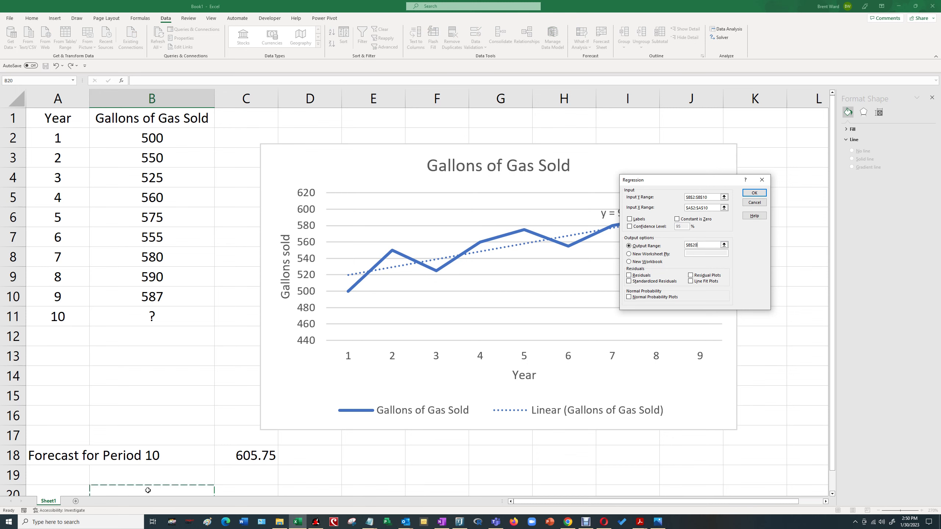
pyautogui.doubleClick(708, 245)
pyautogui.press('BackSpace')
pyautogui.scroll(-2, 385, 477)
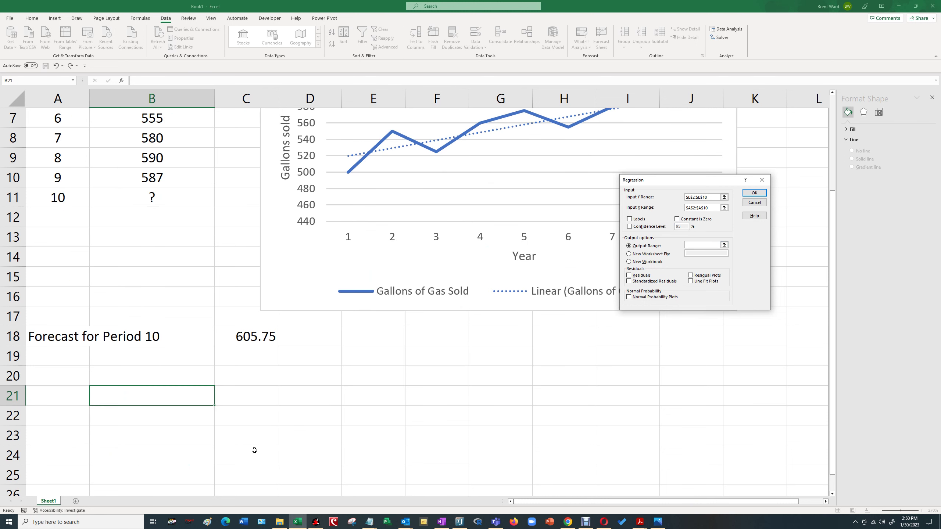
pyautogui.click(155, 399)
pyautogui.click(755, 194)
pyautogui.click(517, 347)
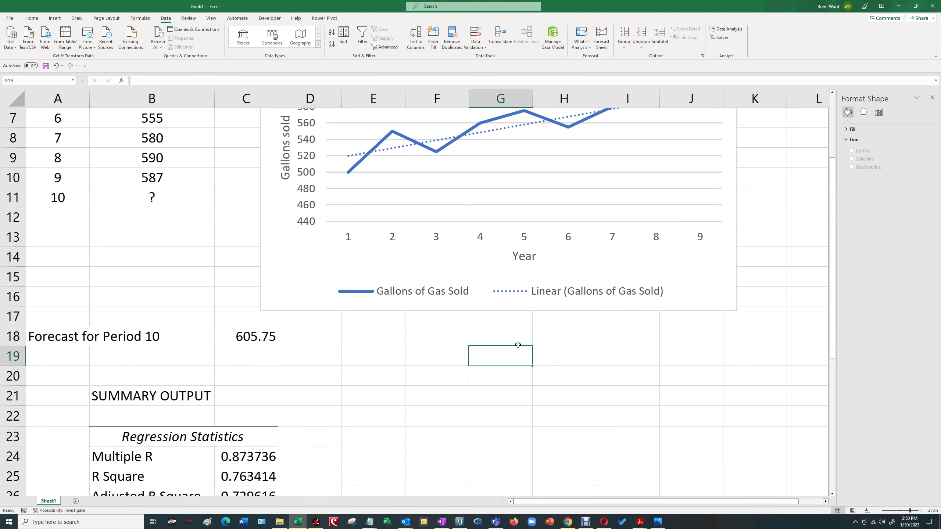
pyautogui.scroll(-6, 518, 344)
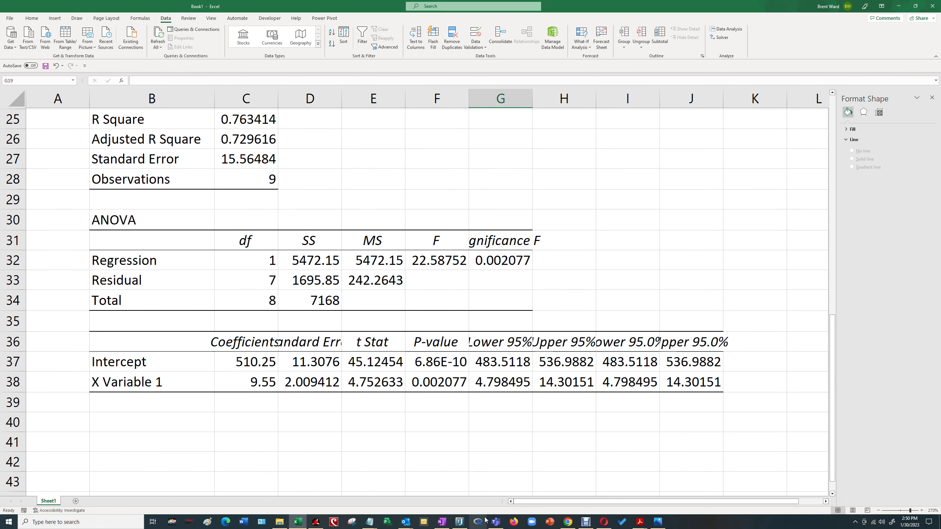
# Fit column G's width to its Significance F heading and select the R Square statistic in B25:C25
pyautogui.scroll(2, 686, 251)
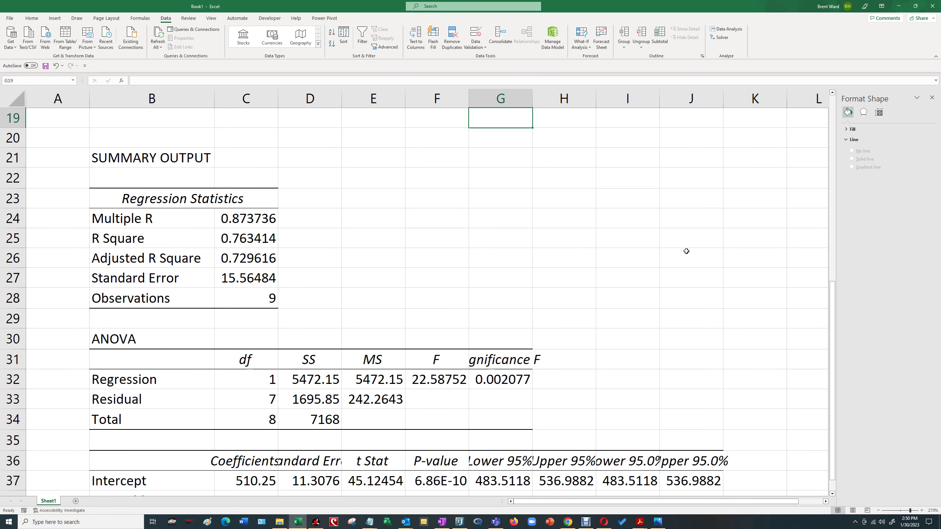
pyautogui.doubleClick(532, 97)
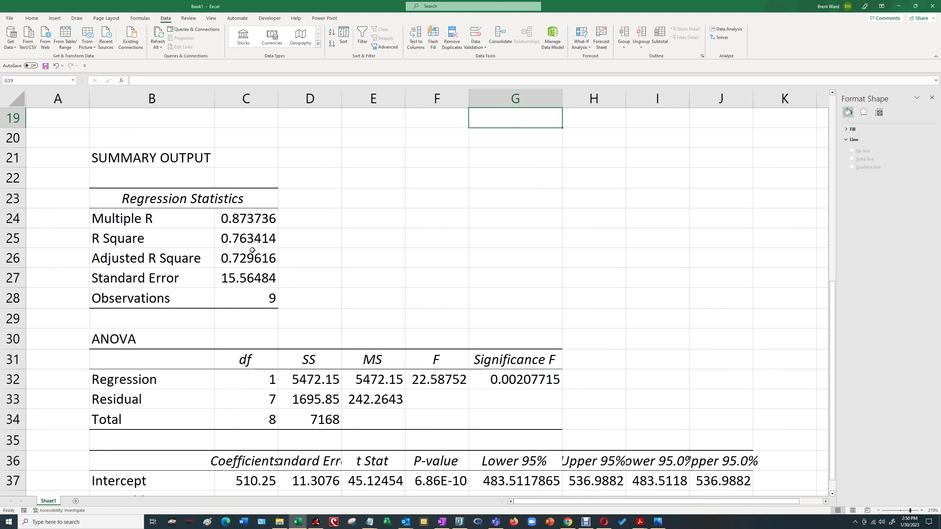
pyautogui.moveTo(106, 239); pyautogui.dragTo(256, 243)
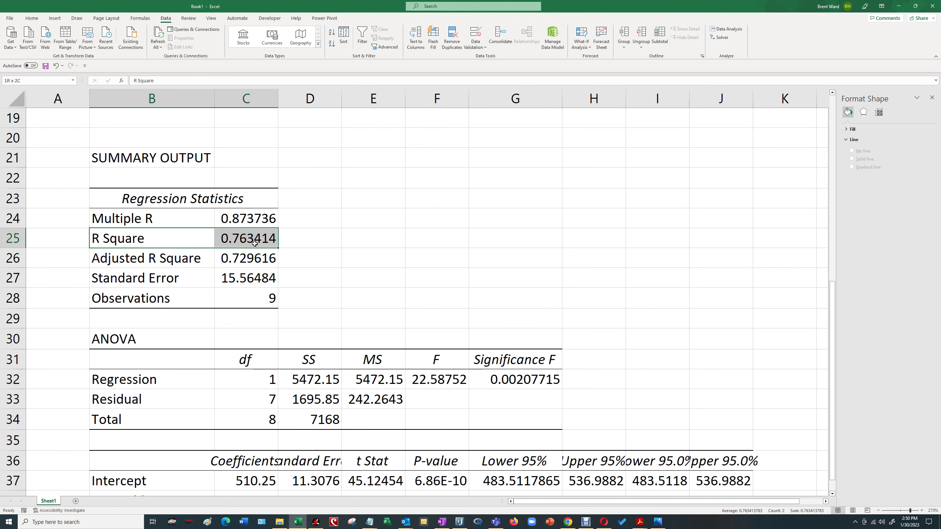
# Compare the regression's R Square statistic with how closely the chart's gas sales line follows the linear trendline
pyautogui.scroll(6, 534, 310)
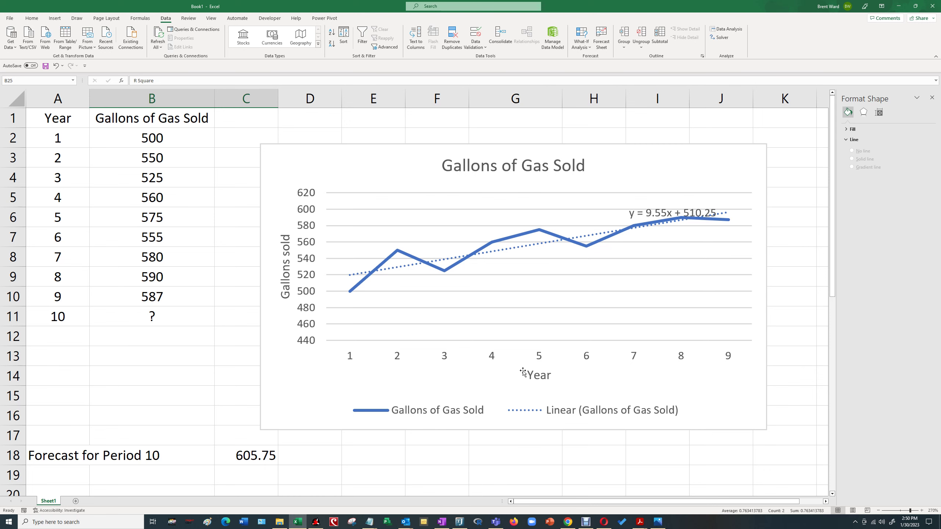
pyautogui.scroll(-5, 523, 373)
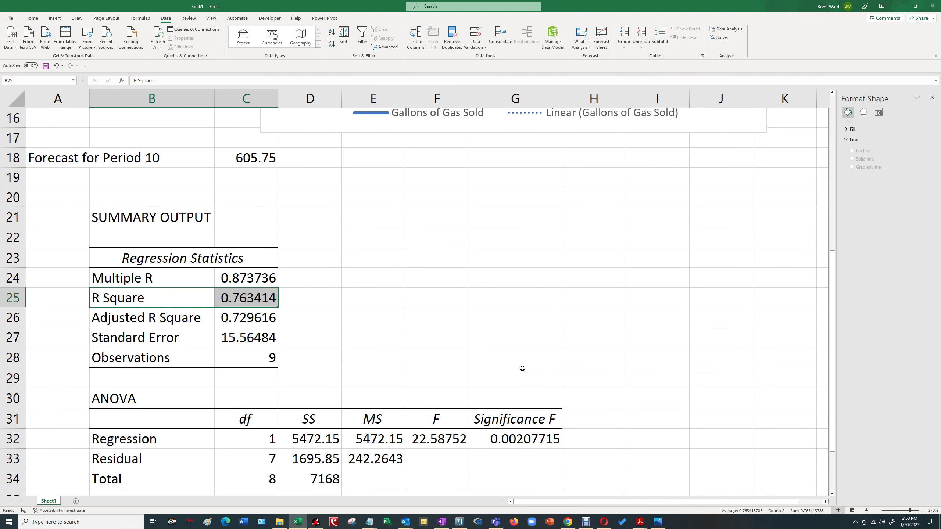
pyautogui.scroll(2, 526, 356)
pyautogui.scroll(3, 526, 356)
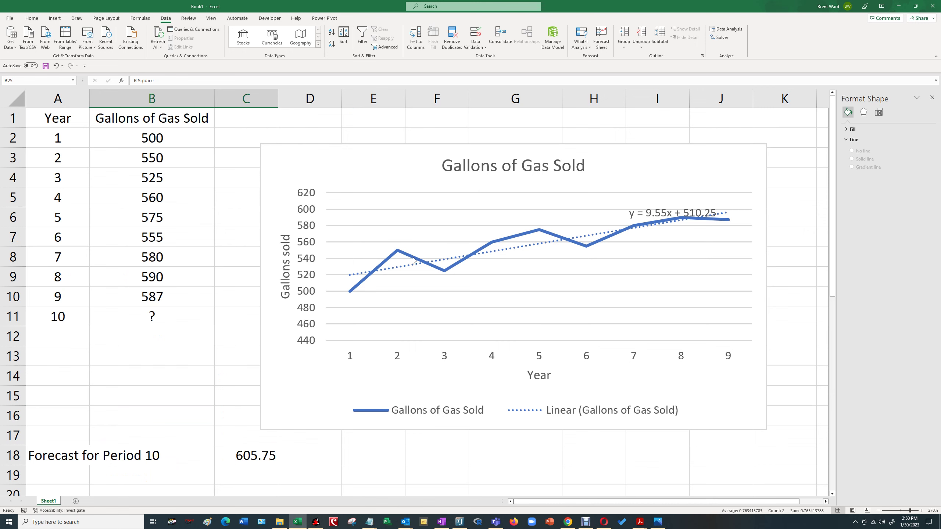
pyautogui.moveTo(399, 254)
pyautogui.scroll(-6, 322, 463)
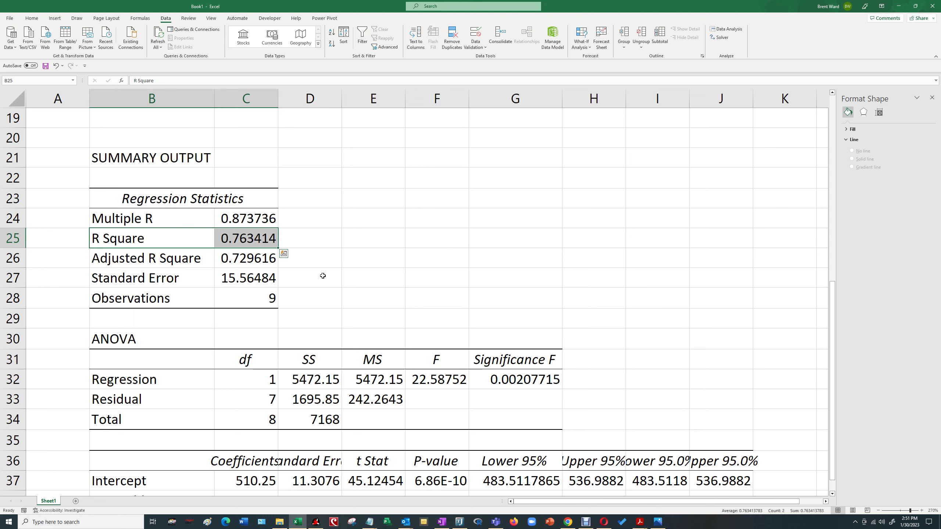
# Label the R Square value as "Correlation" in cell D25, with a capital C
pyautogui.click(159, 237)
pyautogui.click(306, 235)
pyautogui.write('c')
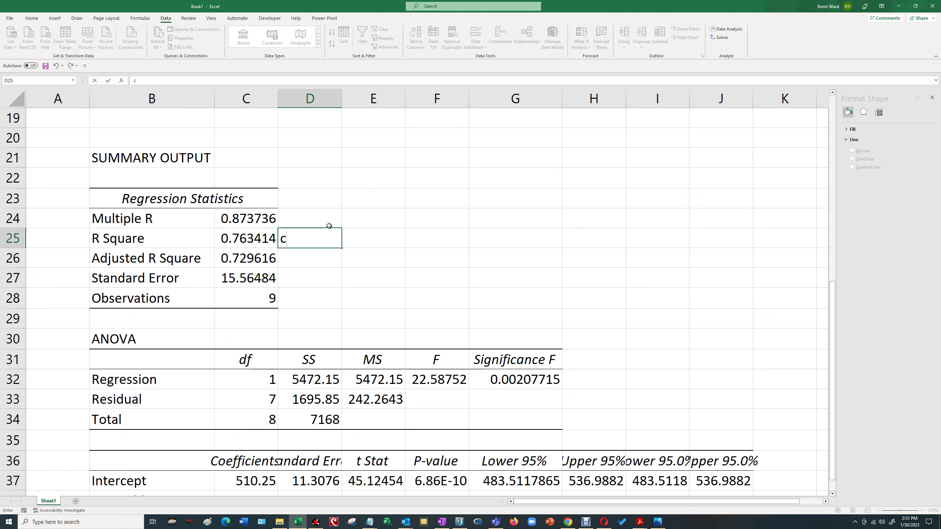
pyautogui.write('orrelation')
pyautogui.hotkey('ctrl', 'Return')
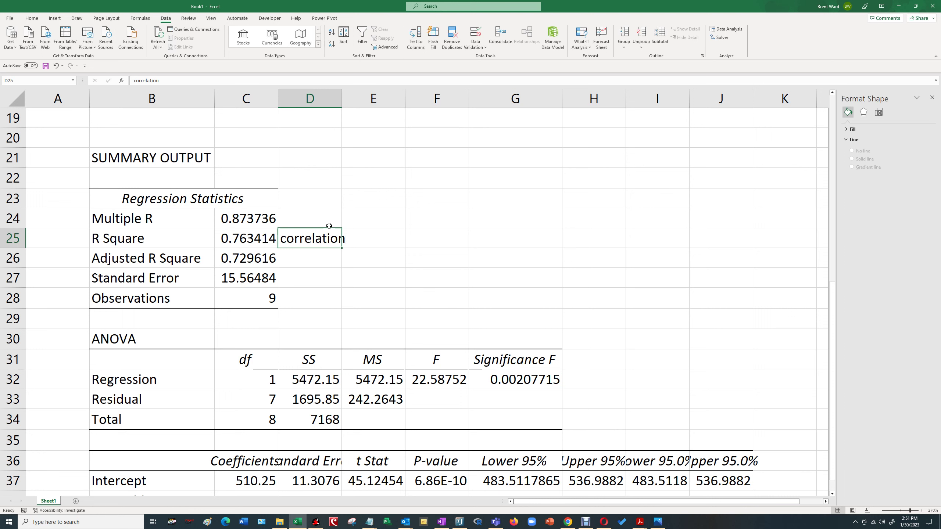
pyautogui.press('F2')
pyautogui.press('Home')
pyautogui.press('Delete')
pyautogui.write('C')
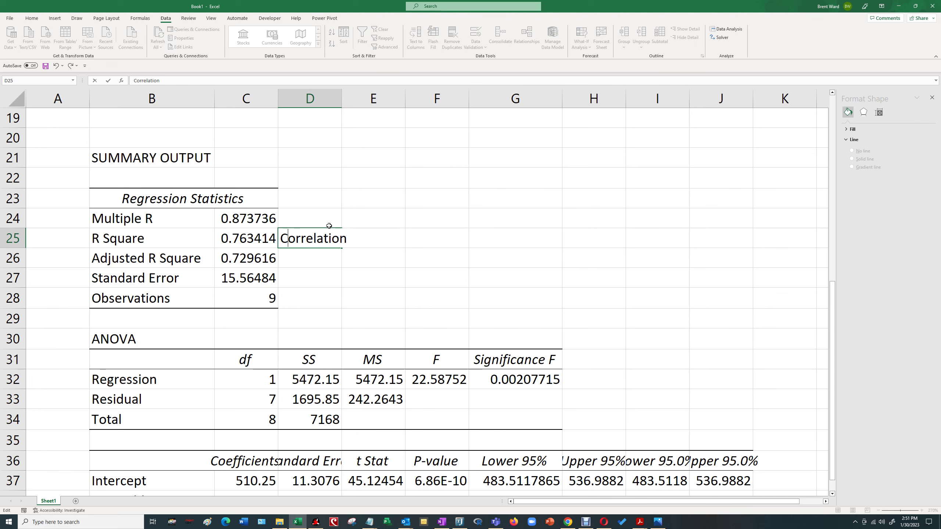
pyautogui.click(535, 275)
# Examine how far the yearly gas sales deviate from the chart's trendline in relation to the R Square value in C25
pyautogui.scroll(6, 549, 260)
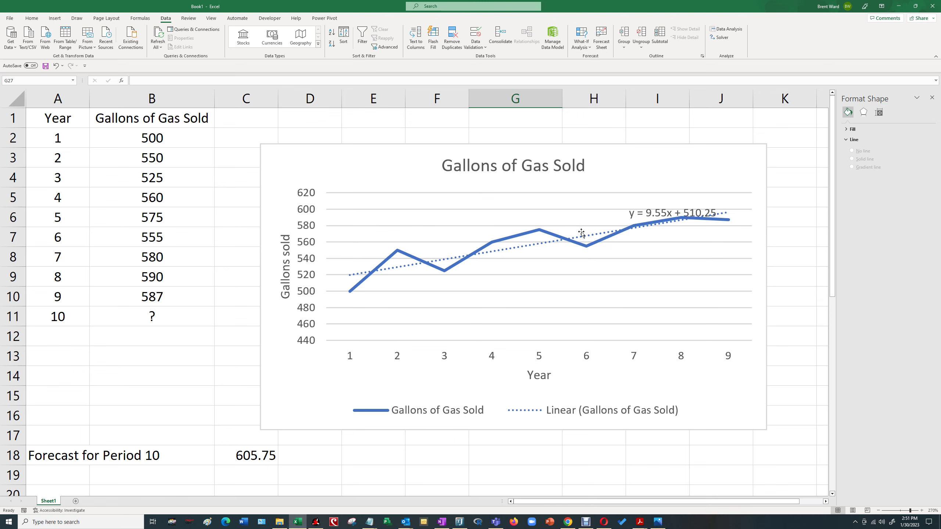
pyautogui.moveTo(541, 233)
pyautogui.moveTo(396, 253)
pyautogui.scroll(-4, 514, 296)
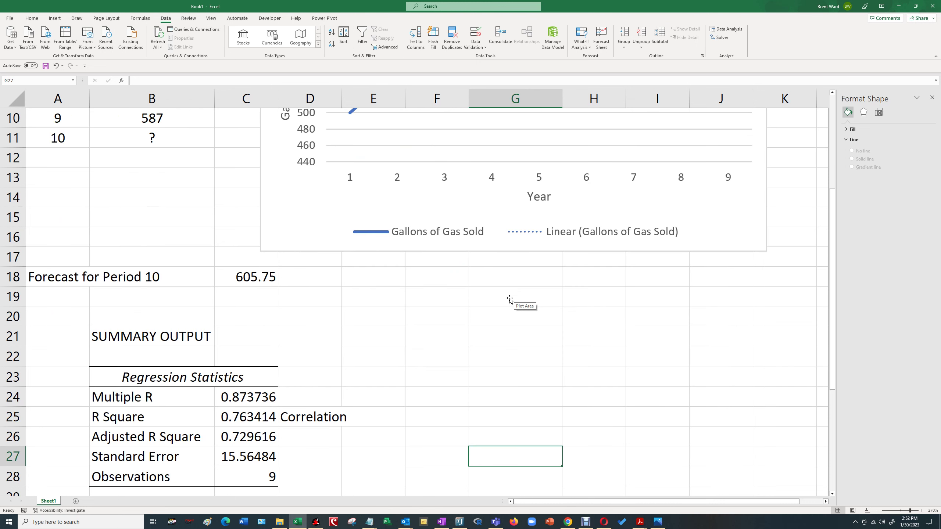
pyautogui.click(335, 357)
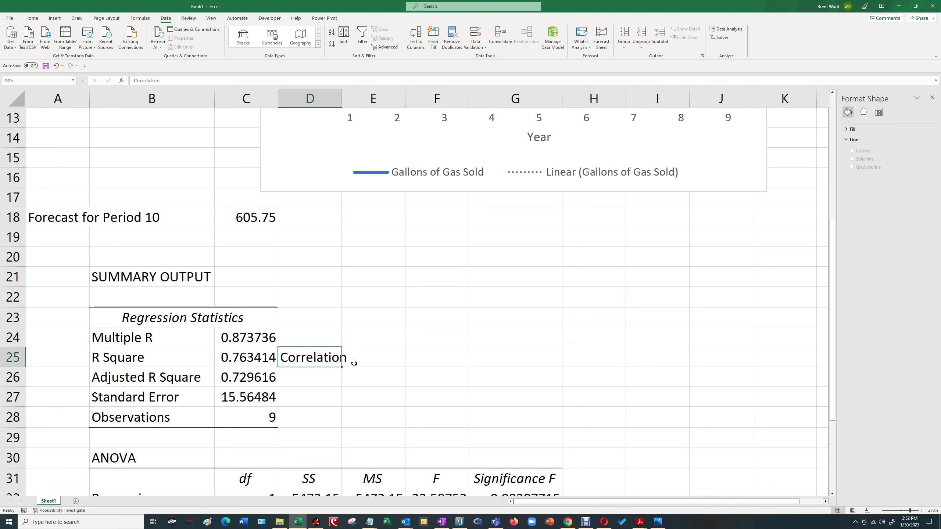
pyautogui.click(254, 362)
pyautogui.scroll(4, 488, 309)
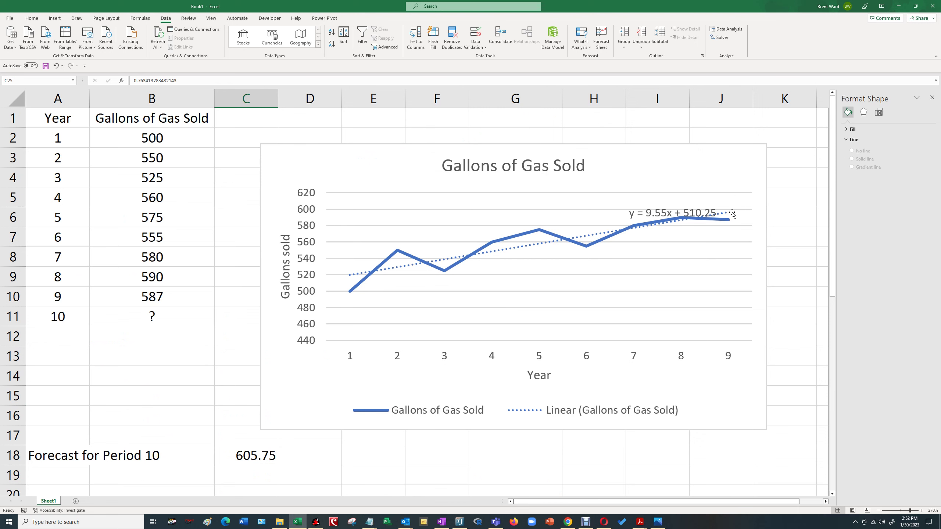
pyautogui.scroll(-6, 420, 339)
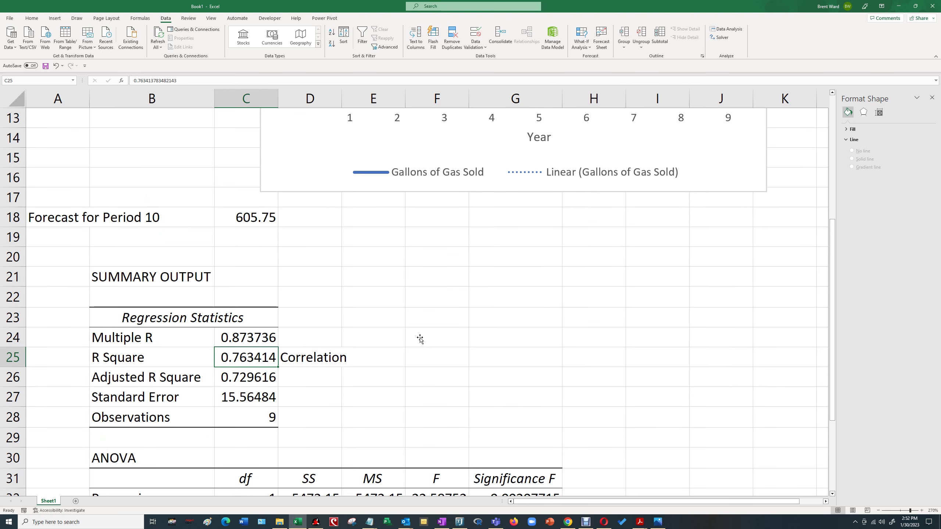
# Fit column C's width to its contents and check the X Variable 1 and Intercept coefficients in C38 and C37
pyautogui.scroll(-2, 420, 339)
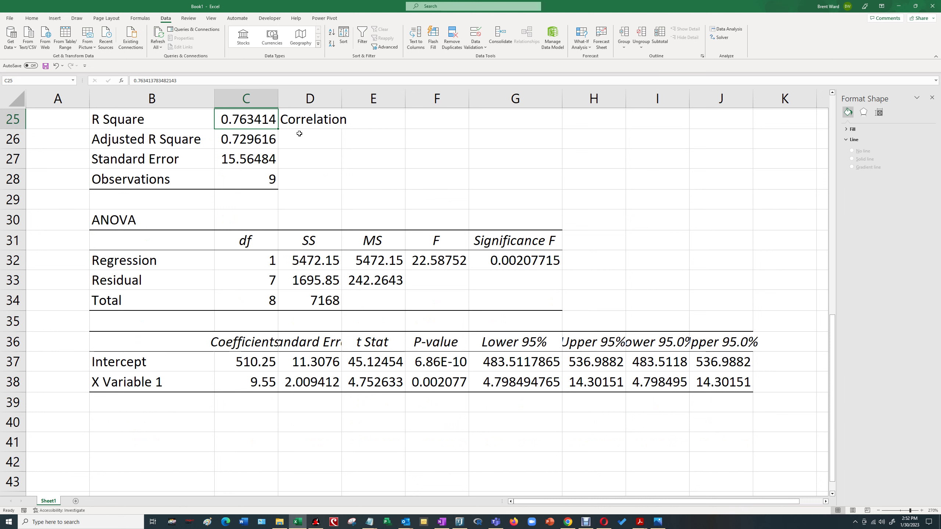
pyautogui.doubleClick(278, 99)
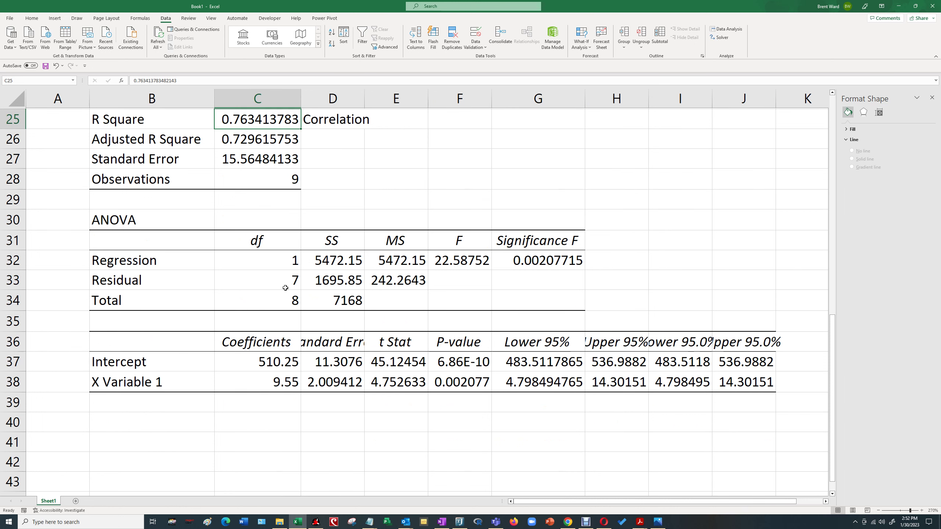
pyautogui.click(277, 382)
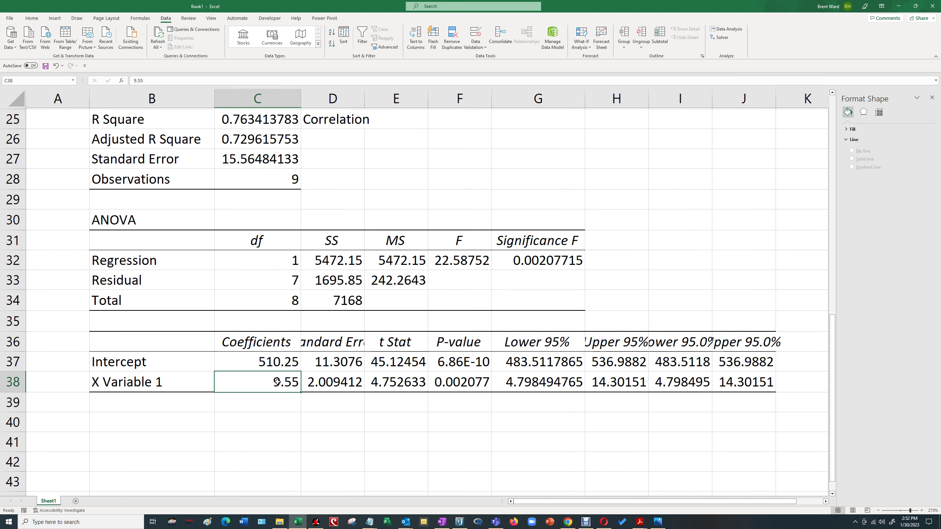
pyautogui.click(279, 365)
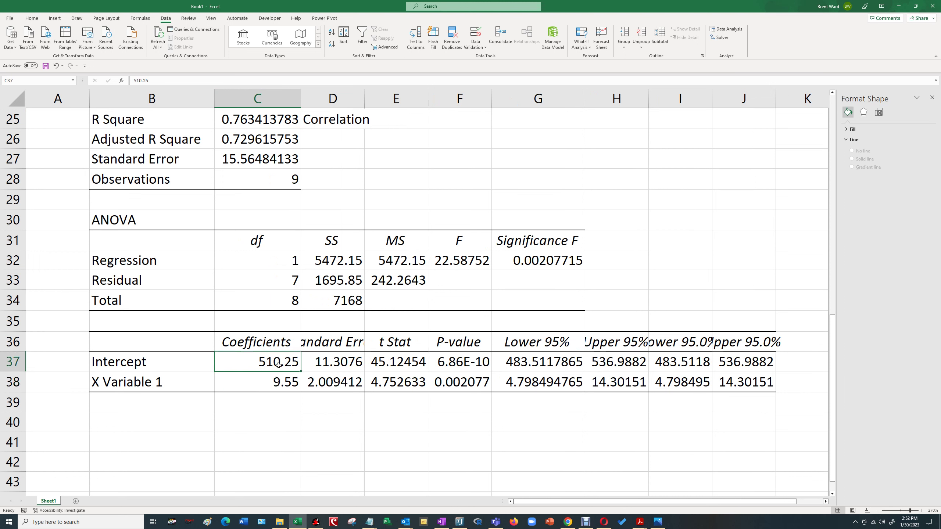
# Mark the slope label in B38 by changing it to "X Variable 1 (m)"
pyautogui.click(133, 383)
pyautogui.press('F2')
pyautogui.write('(')
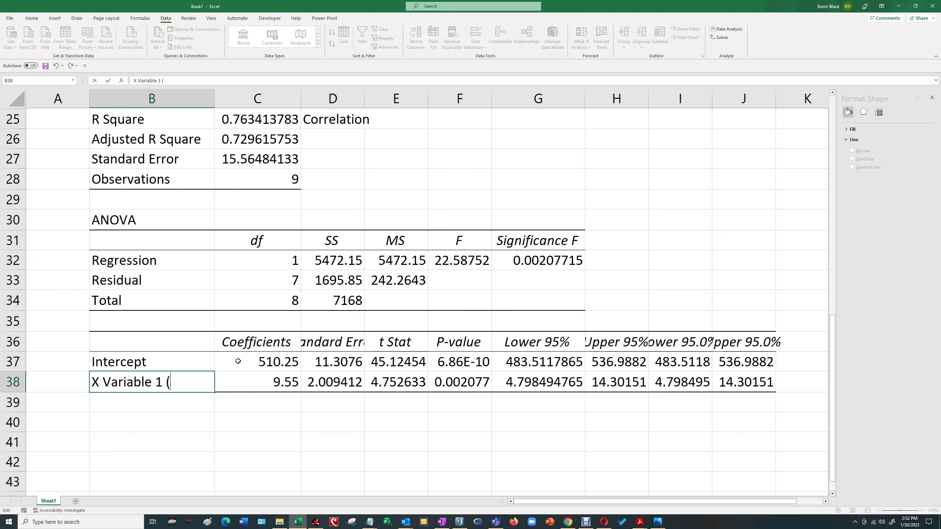
pyautogui.write('m)')
pyautogui.press('Return')
# Mark the intercept label in B37 by changing it to "Intercept (b)"
pyautogui.press('Up')
pyautogui.press('Up')
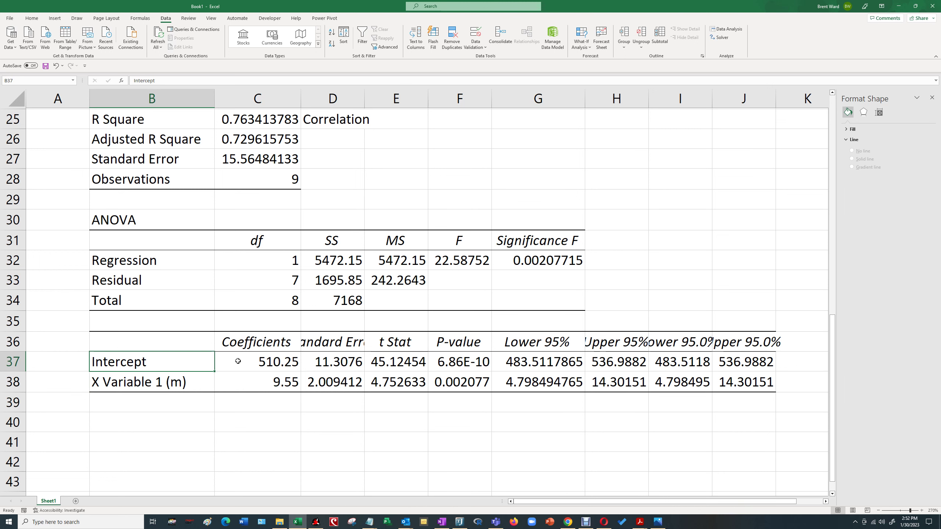
pyautogui.press('F2')
pyautogui.write('(b')
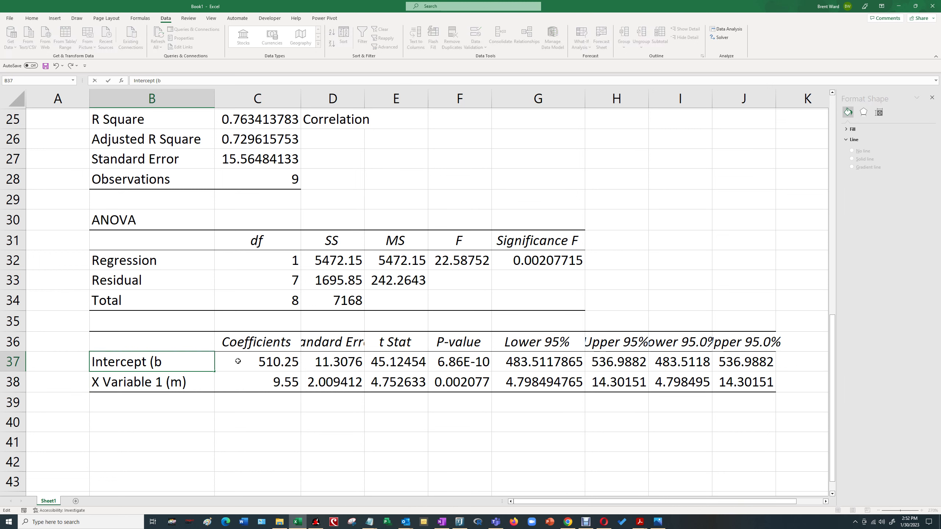
pyautogui.write(')')
pyautogui.press('Return')
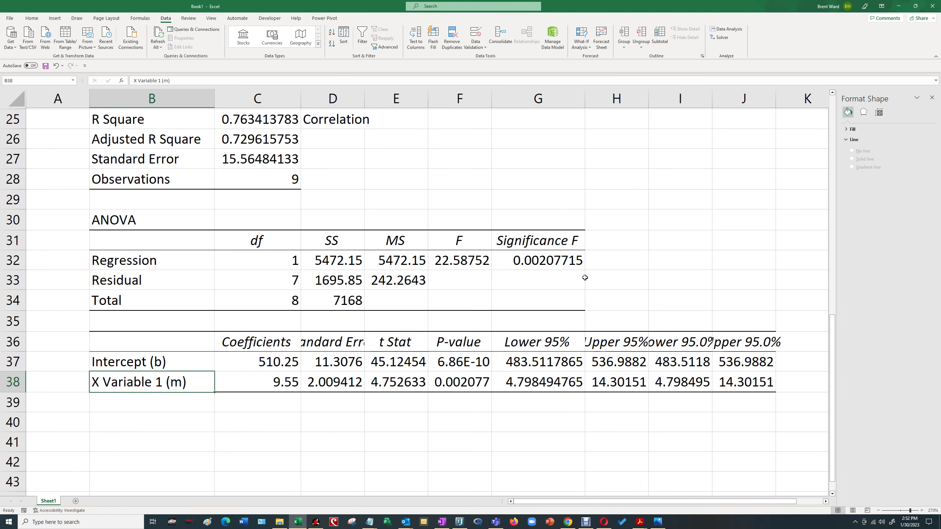
# Review the key regression results: Significance F in G32, the coefficients in C37:C38 and R Square in C25
pyautogui.moveTo(521, 262); pyautogui.dragTo(582, 260)
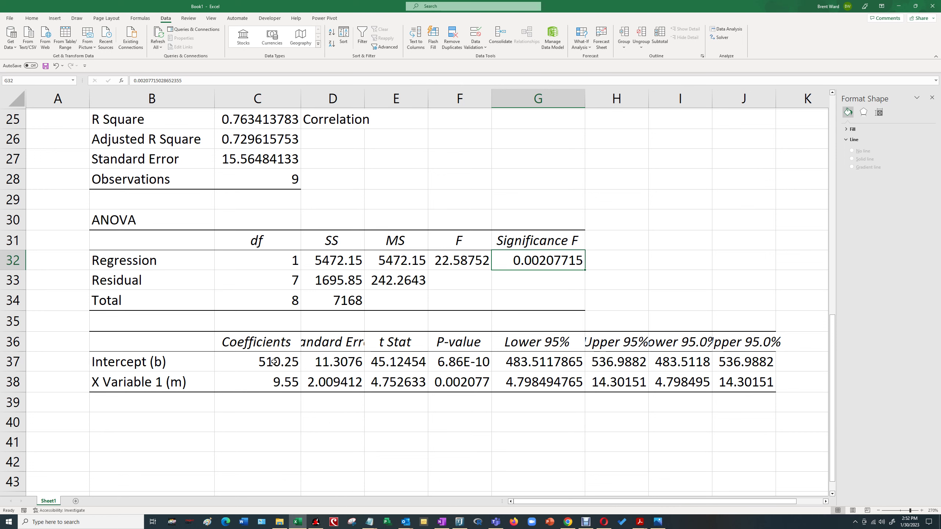
pyautogui.moveTo(274, 362); pyautogui.dragTo(276, 377)
pyautogui.scroll(2, 276, 237)
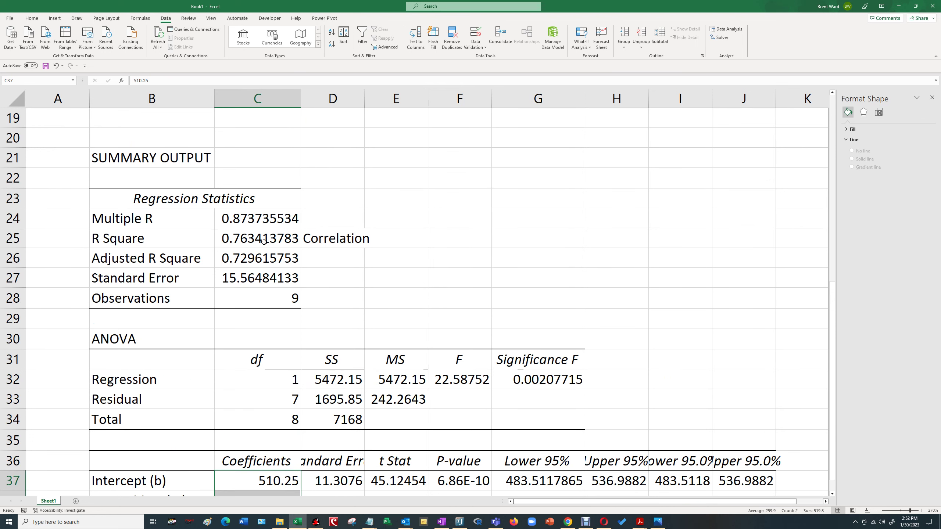
pyautogui.click(243, 238)
pyautogui.scroll(-2, 336, 325)
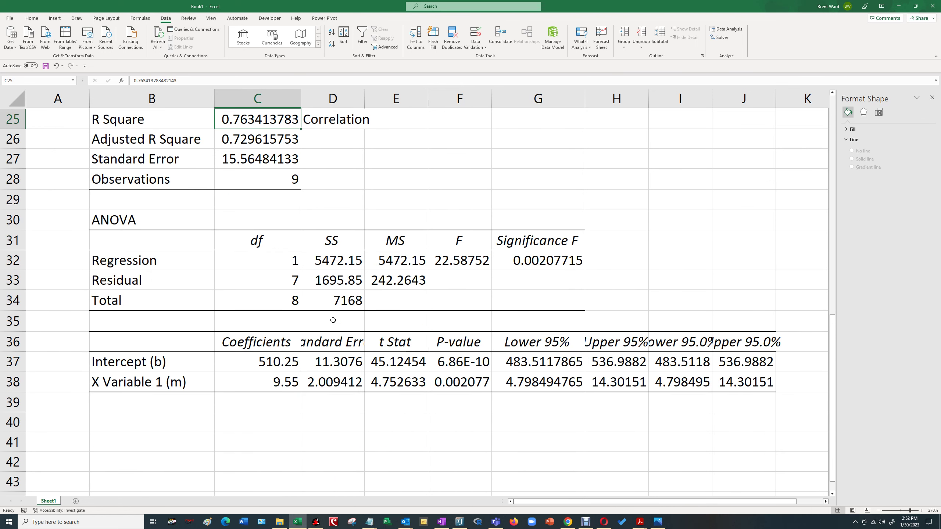
pyautogui.scroll(1, 348, 309)
pyautogui.click(527, 317)
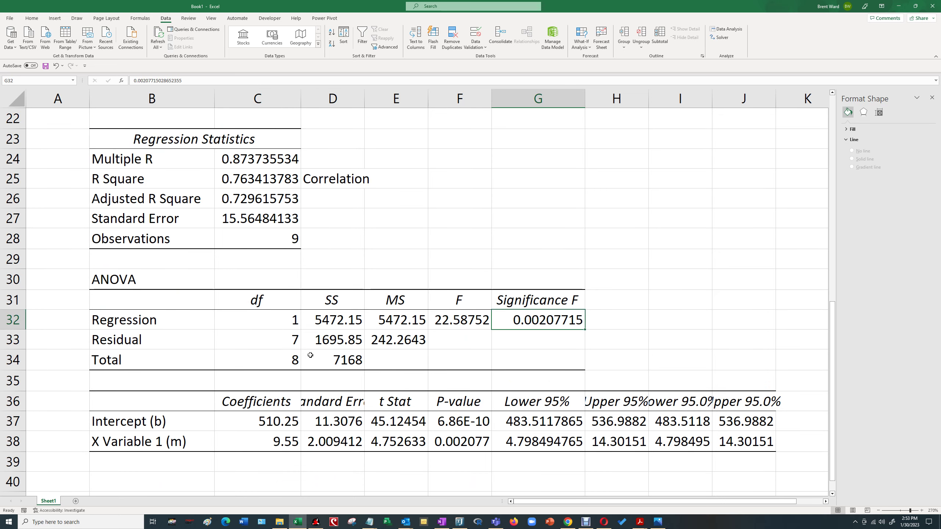
pyautogui.click(283, 417)
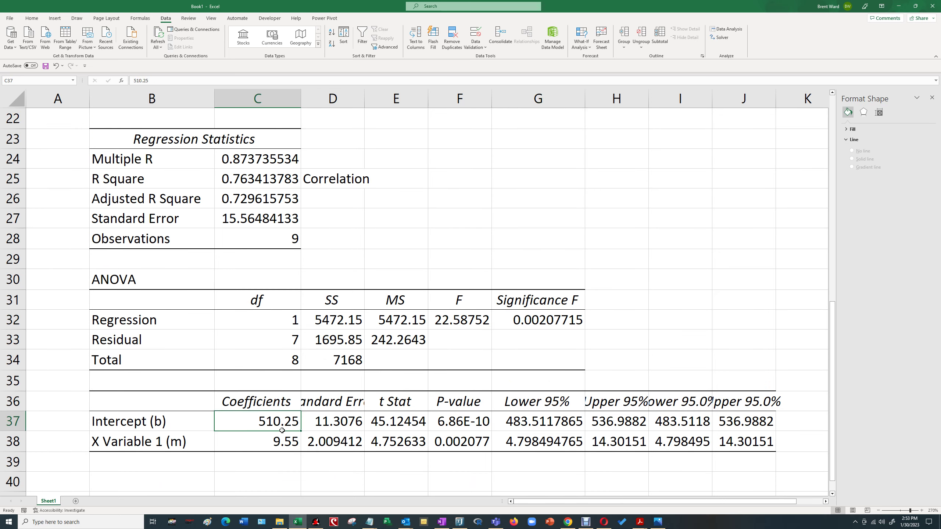
pyautogui.moveTo(281, 430); pyautogui.dragTo(281, 442)
pyautogui.scroll(1, 293, 394)
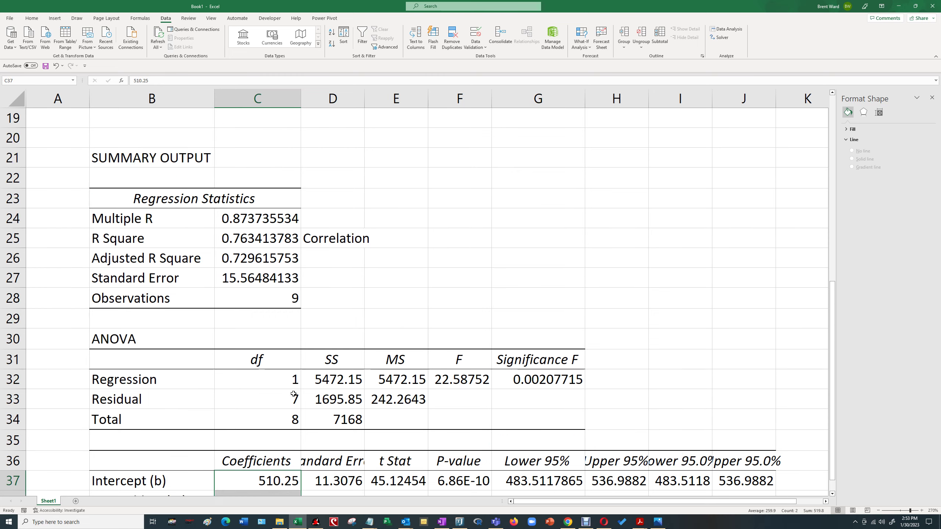
# Enter the label "Forecast for Period 10" in cell A19, below the existing forecast row
pyautogui.scroll(2, 293, 394)
pyautogui.click(71, 237)
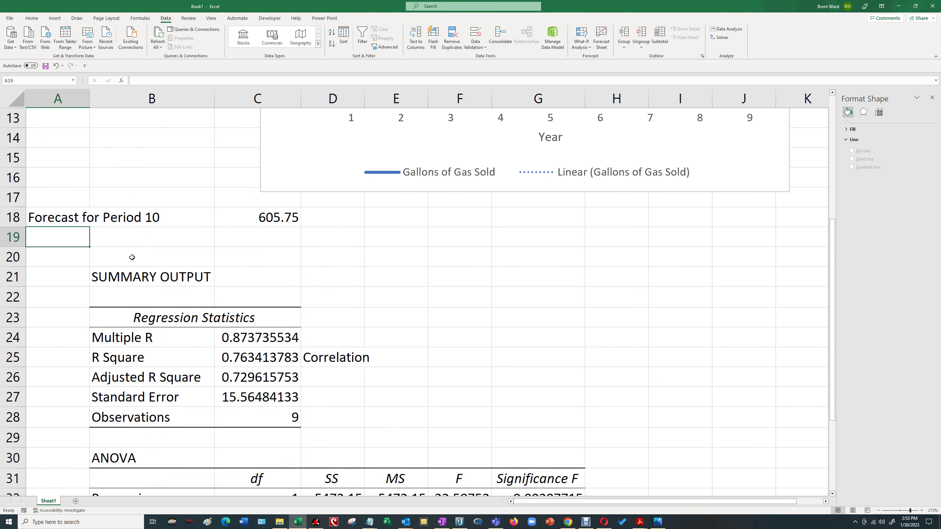
pyautogui.write('Forecast for Period 10')
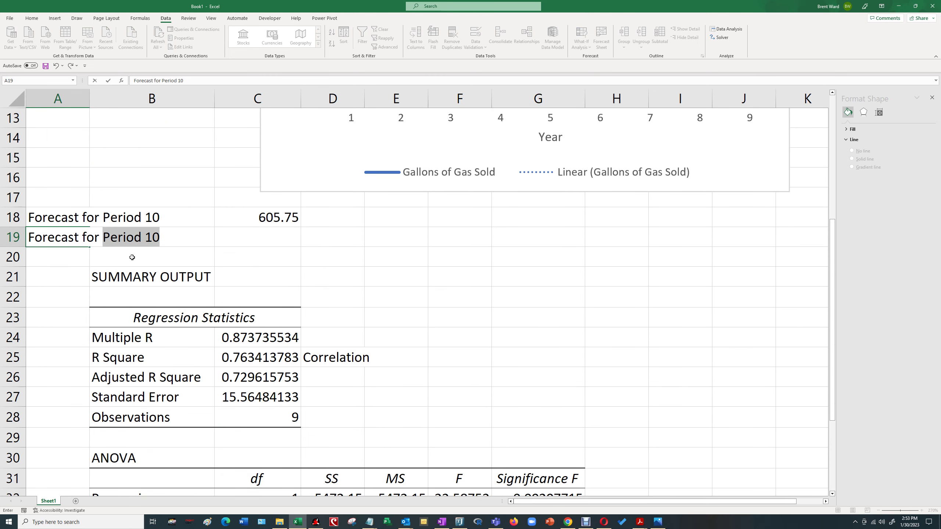
pyautogui.press('Tab')
# Calculate the second period 10 forecast in C19 from the regression slope and intercept with the formula =9.55*(10)+510.25
pyautogui.press('Tab')
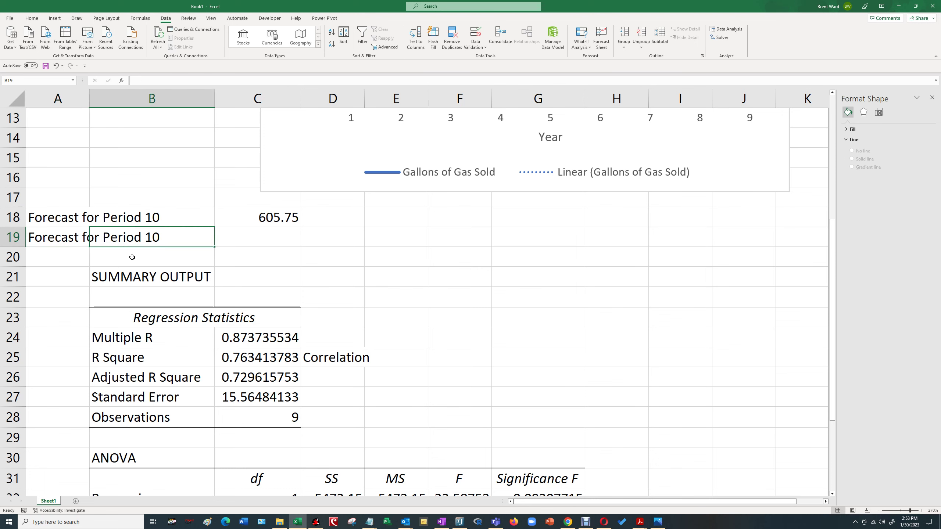
pyautogui.write('=')
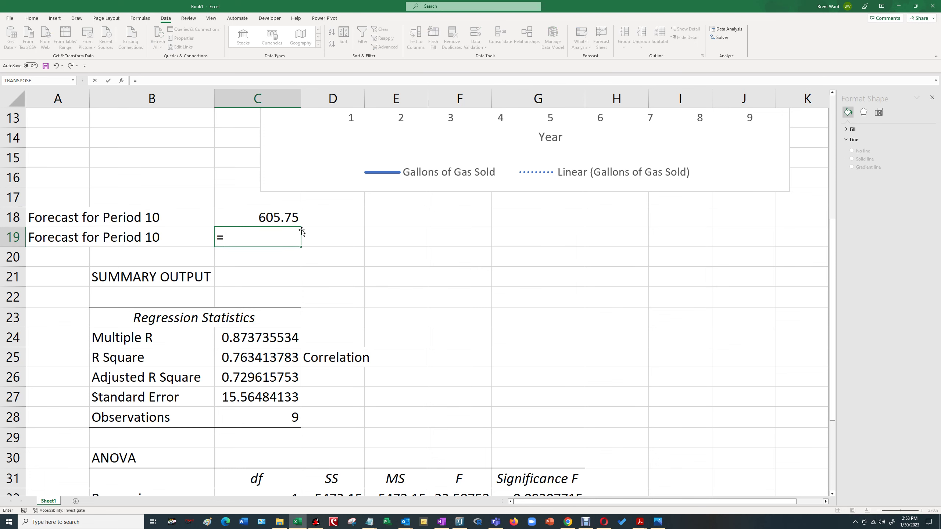
pyautogui.scroll(-3, 302, 231)
pyautogui.click(291, 441)
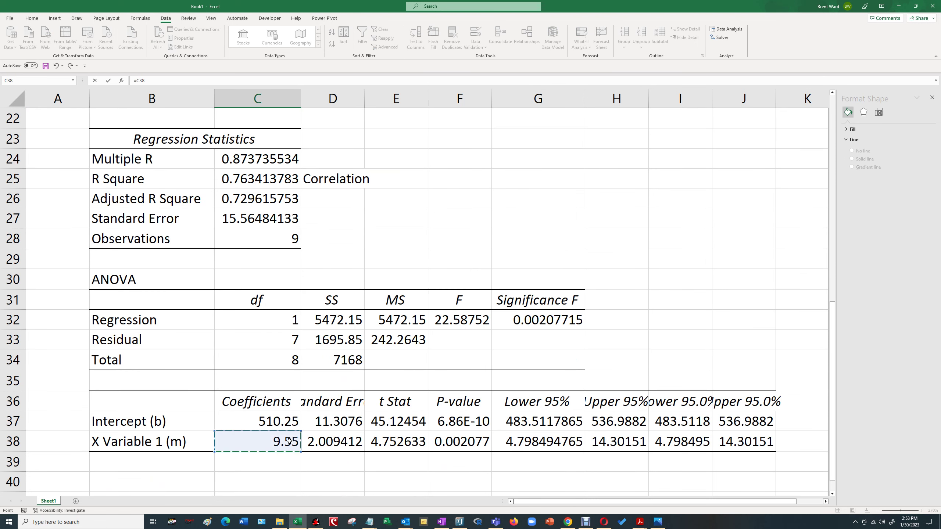
pyautogui.scroll(3, 338, 372)
pyautogui.press('BackSpace')
pyautogui.press('BackSpace')
pyautogui.press('BackSpace')
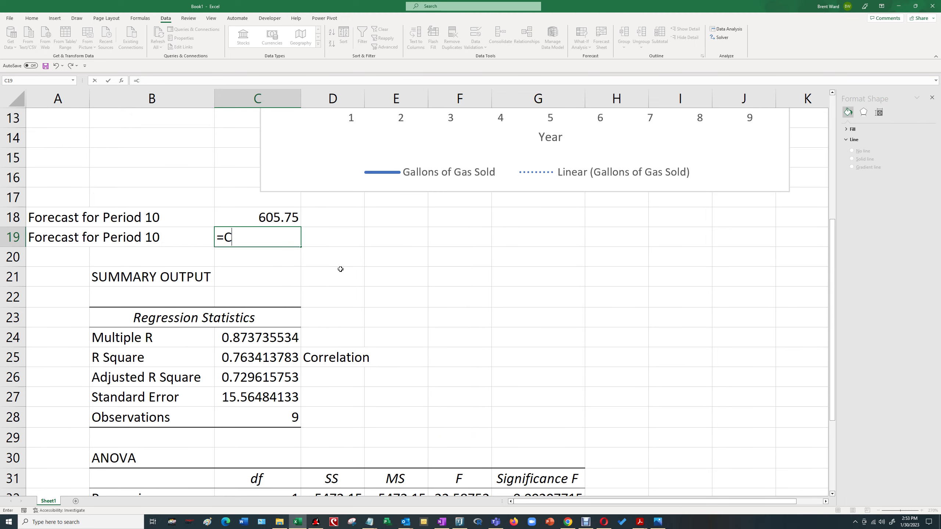
pyautogui.write('9.5')
pyautogui.write('5(10)')
pyautogui.press('BackSpace')
pyautogui.press('BackSpace')
pyautogui.press('BackSpace')
pyautogui.press('BackSpace')
pyautogui.write('*(10)+')
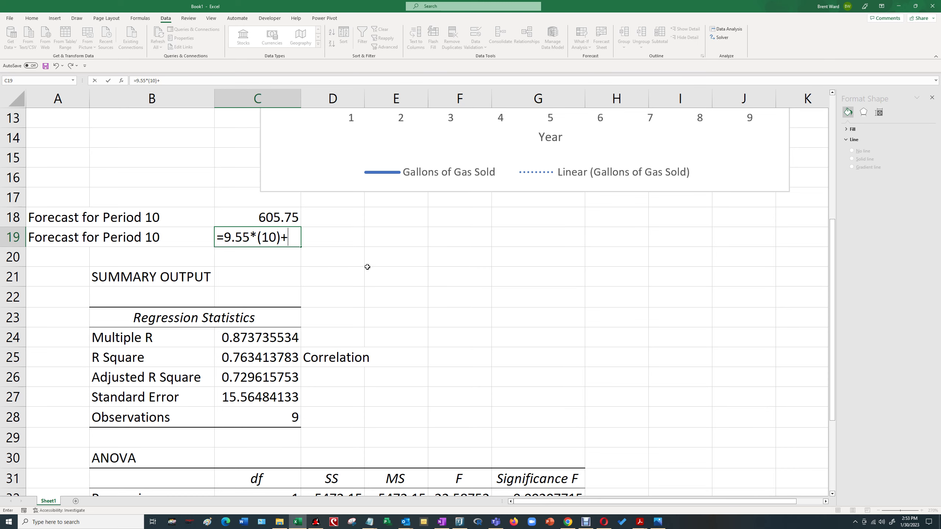
pyautogui.scroll(-4, 367, 267)
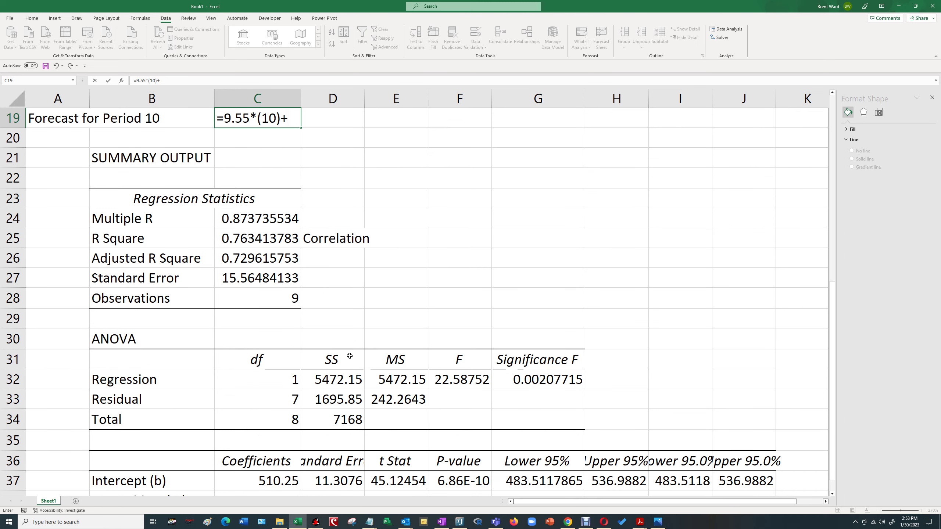
pyautogui.scroll(3, 327, 330)
pyautogui.write('+')
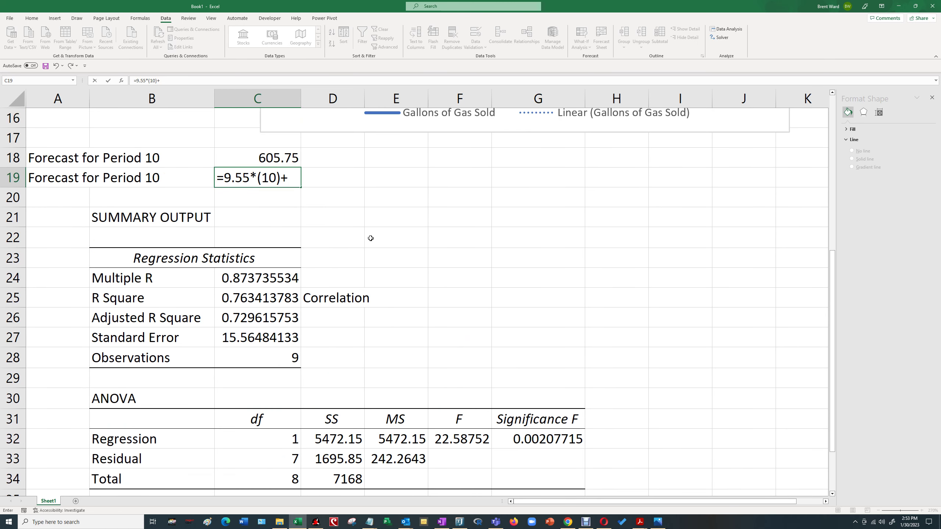
pyautogui.write('510.25')
pyautogui.press('Return')
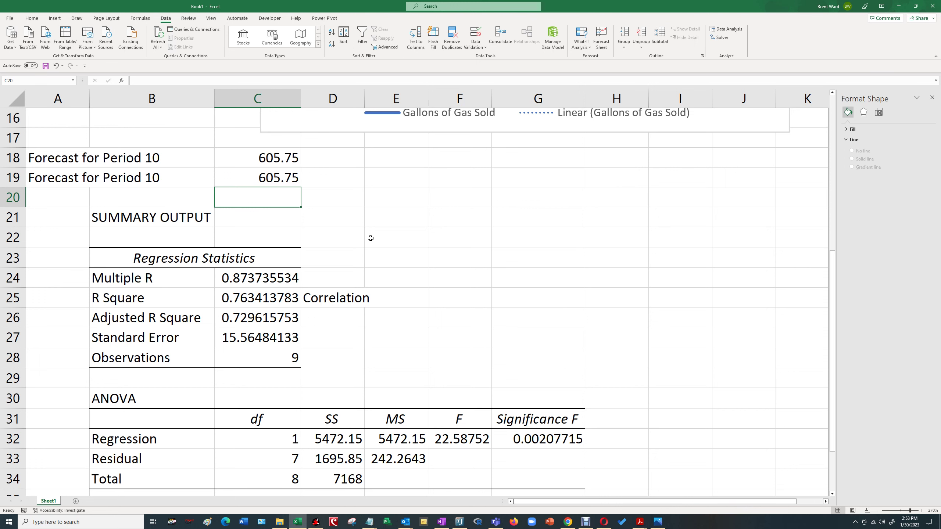
# Compare the forecasts in C18:C19 and the regression coefficients in C37:C38 with the trendline equation on the chart
pyautogui.press('Up')
pyautogui.press('Up')
pyautogui.press('Up')
pyautogui.press('Up')
pyautogui.press('Up')
pyautogui.press('Up')
pyautogui.press('Up')
pyautogui.press('Up')
pyautogui.press('Up')
pyautogui.press('Up')
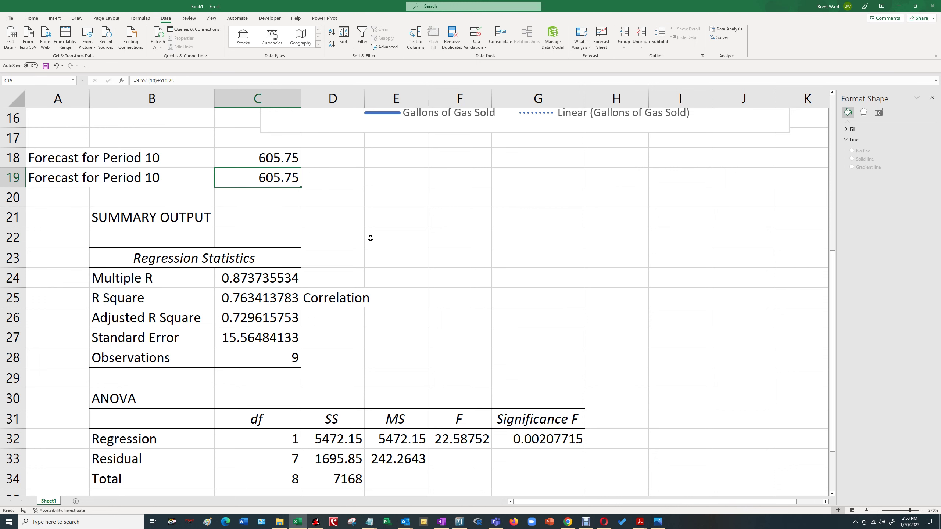
pyautogui.press('Up')
pyautogui.press('Up')
pyautogui.press('Up')
pyautogui.press('Up')
pyautogui.press('Up')
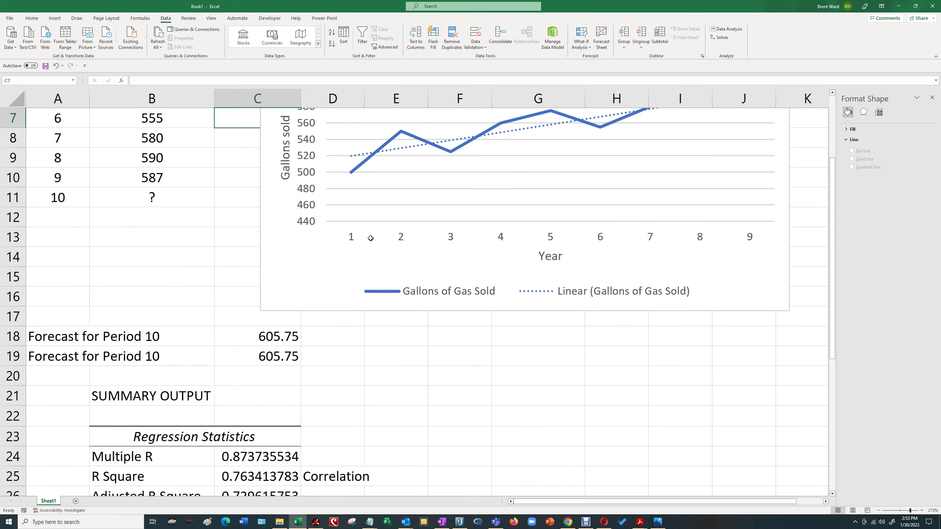
pyautogui.press('Down')
pyautogui.press('Down')
pyautogui.press('Down')
pyautogui.press('Down')
pyautogui.press('Down')
pyautogui.press('Down')
pyautogui.press('Down')
pyautogui.press('Down')
pyautogui.press('Down')
pyautogui.press('Down')
pyautogui.press('Down')
pyautogui.press('Down')
pyautogui.press('Down')
pyautogui.press('Down')
pyautogui.press('Down')
pyautogui.press('Down')
pyautogui.press('Down')
pyautogui.press('Down')
pyautogui.press('Down')
pyautogui.press('Down')
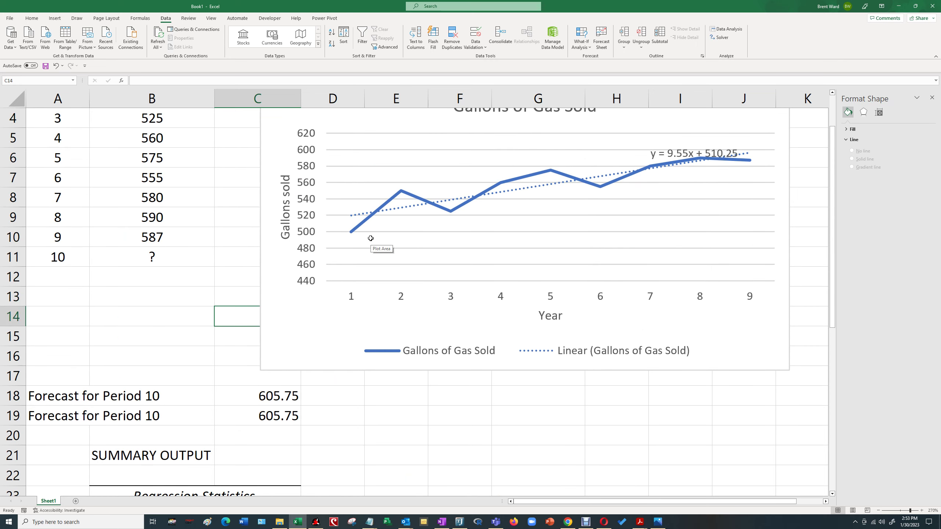
pyautogui.press('Down')
pyautogui.press('Down')
pyautogui.press('Down')
pyautogui.press('Down')
pyautogui.press('Down')
pyautogui.press('Down')
pyautogui.press('Down')
pyautogui.press('Down')
pyautogui.press('Down')
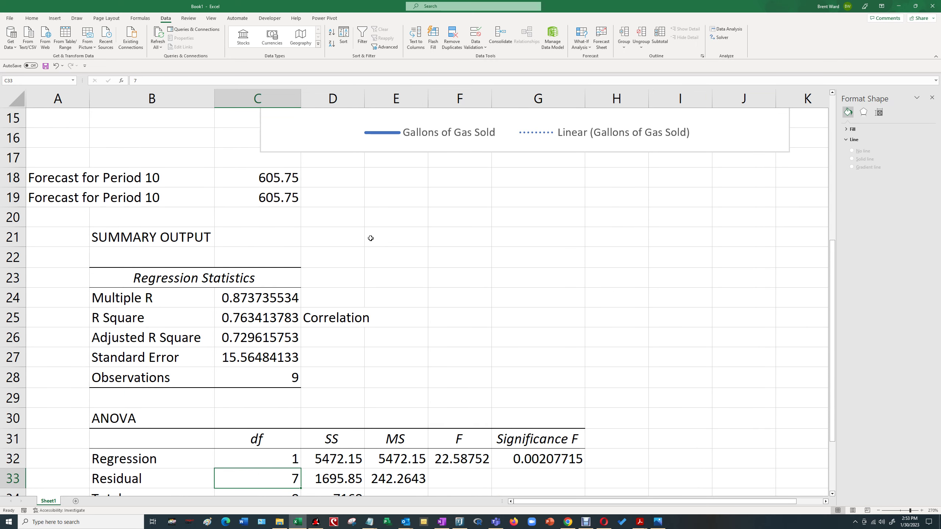
pyautogui.press('Up')
pyautogui.press('Up')
pyautogui.press('Up')
pyautogui.press('Up')
pyautogui.press('Up')
pyautogui.press('Up')
pyautogui.press('Up')
pyautogui.press('Up')
pyautogui.press('Up')
pyautogui.press('Up')
pyautogui.press('Up')
pyautogui.press('Up')
pyautogui.press('Up')
pyautogui.press('Up')
pyautogui.press('Up')
pyautogui.press('Up')
pyautogui.press('Up')
pyautogui.press('Up')
pyautogui.press('Up')
pyautogui.press('Up')
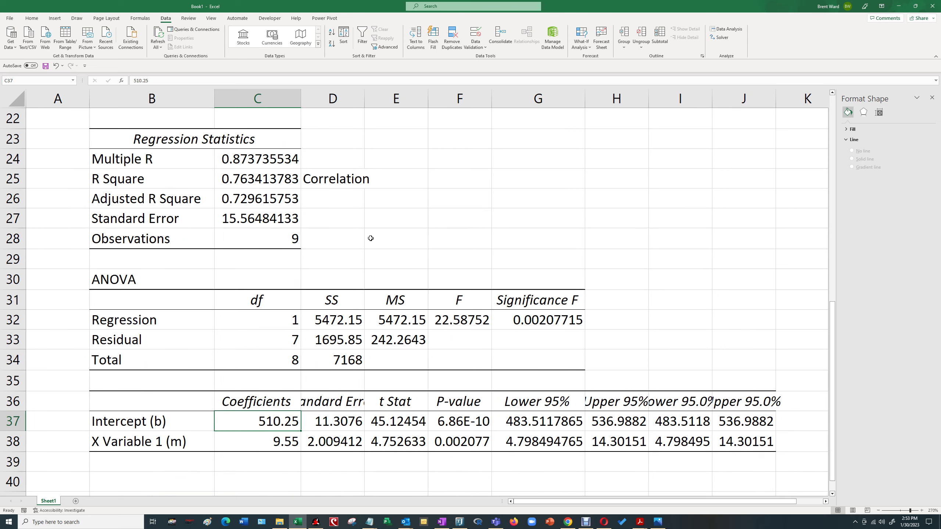
pyautogui.press('Up')
pyautogui.press('Up')
pyautogui.press('Up')
pyautogui.press('Up')
pyautogui.press('Up')
pyautogui.press('Up')
pyautogui.press('Up')
pyautogui.press('Up')
pyautogui.press('Up')
pyautogui.press('Up')
pyautogui.press('Up')
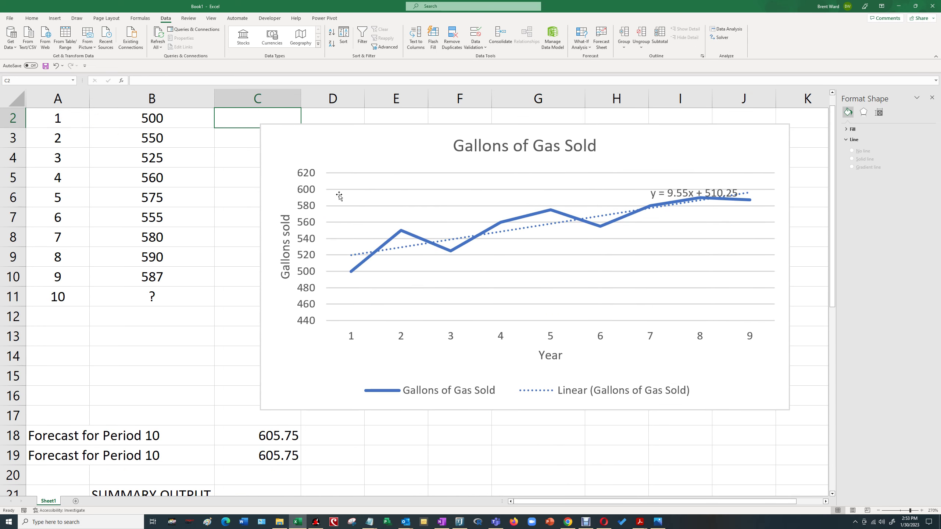
# Move the Gallons of Gas Sold chart slightly up and to the left, and select the regression-based forecast in C19
pyautogui.click(679, 122)
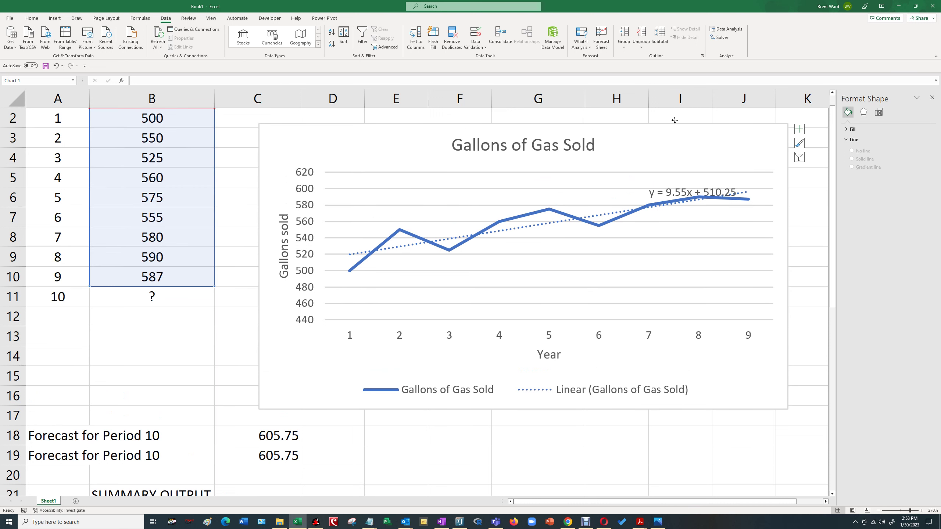
pyautogui.moveTo(679, 123); pyautogui.dragTo(671, 119)
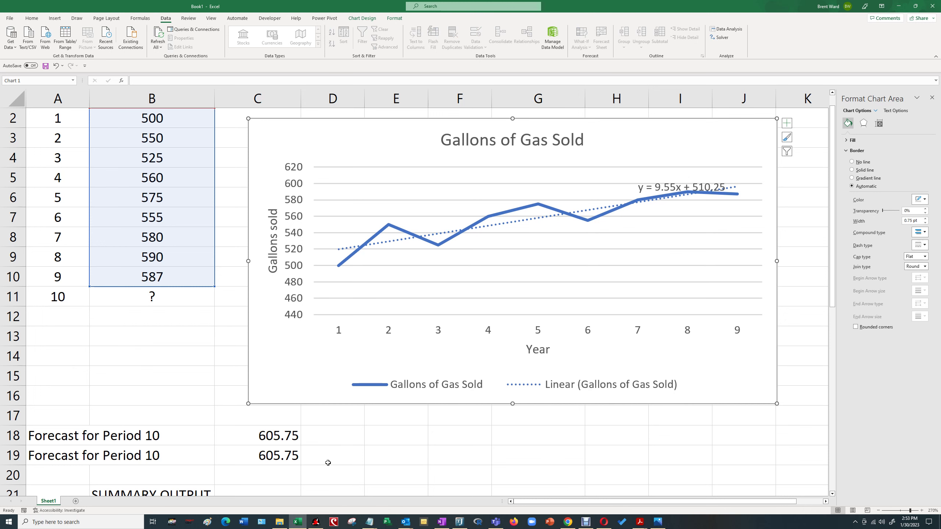
pyautogui.click(281, 458)
# Review R Square in C25 and Significance F in G32 alongside the sales chart and its trendline equation
pyautogui.scroll(-4, 476, 458)
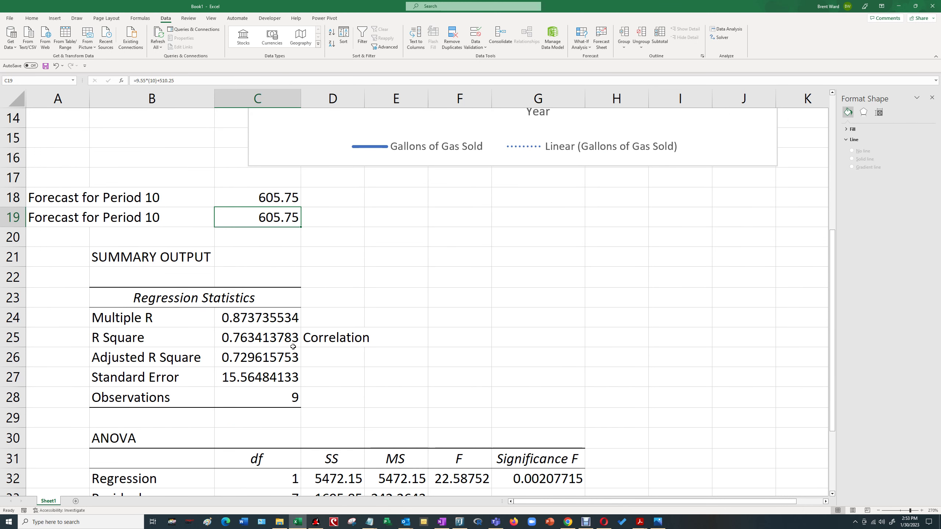
pyautogui.click(277, 341)
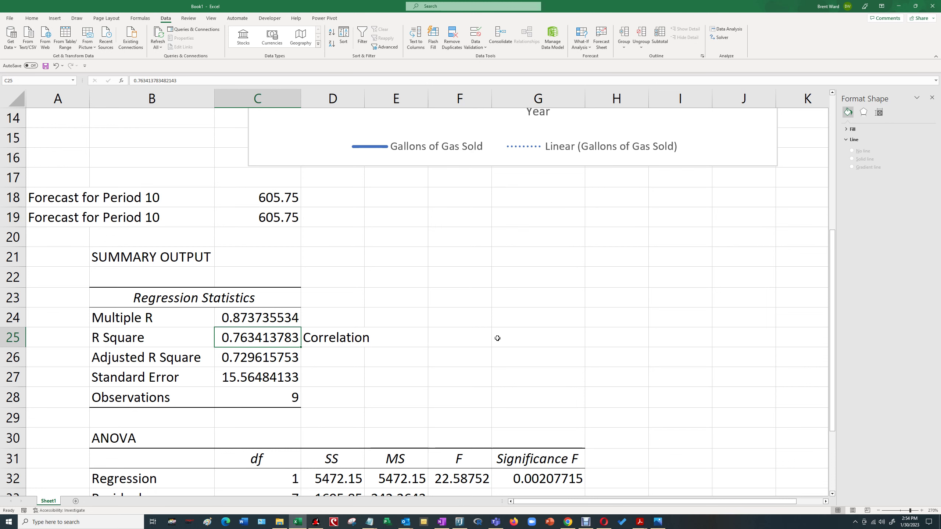
pyautogui.scroll(4, 507, 348)
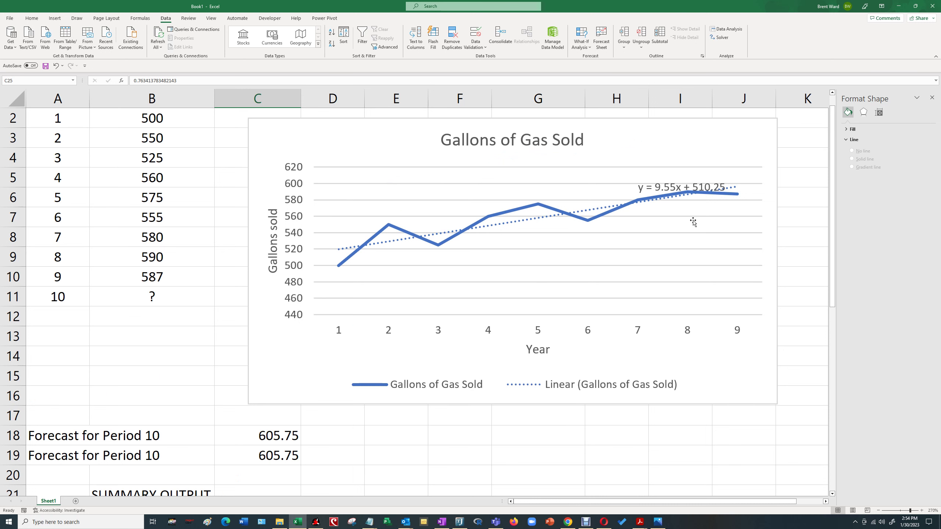
pyautogui.scroll(-1, 360, 422)
pyautogui.scroll(-2, 360, 421)
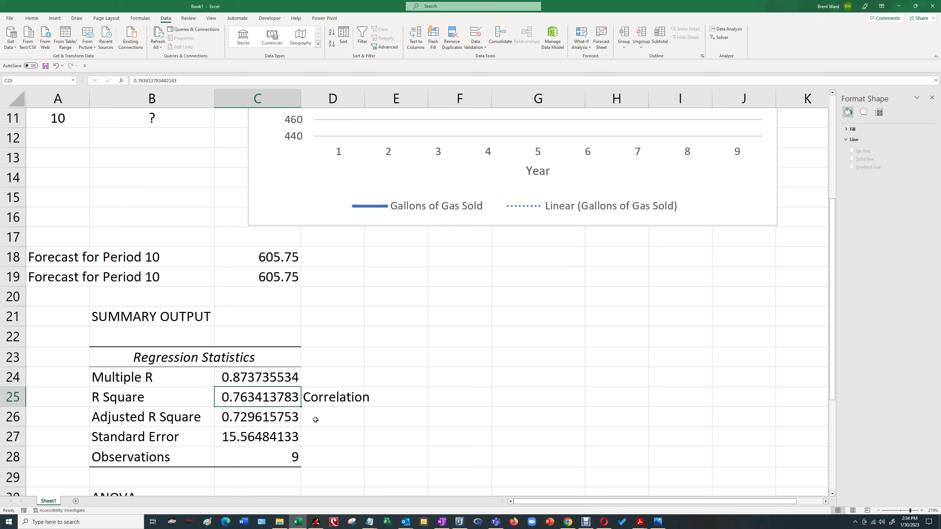
pyautogui.scroll(-3, 315, 420)
pyautogui.click(551, 362)
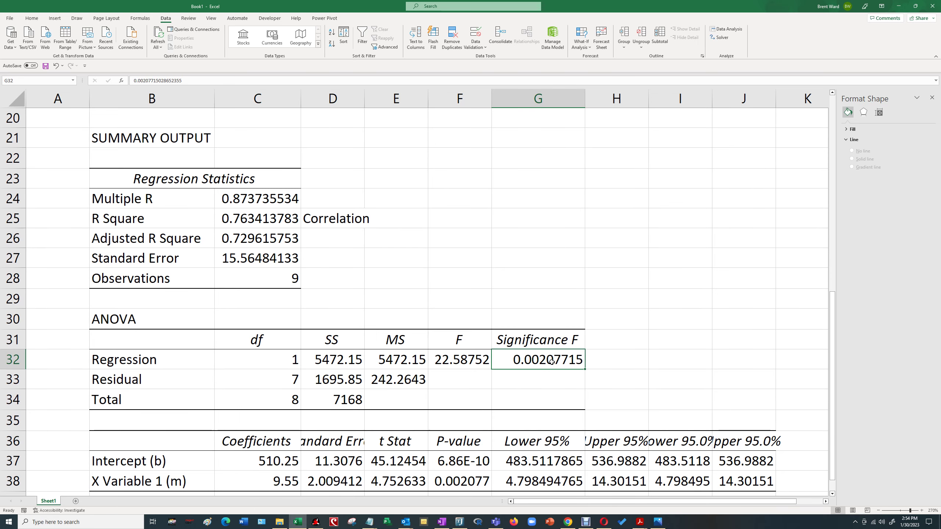
pyautogui.scroll(6, 637, 375)
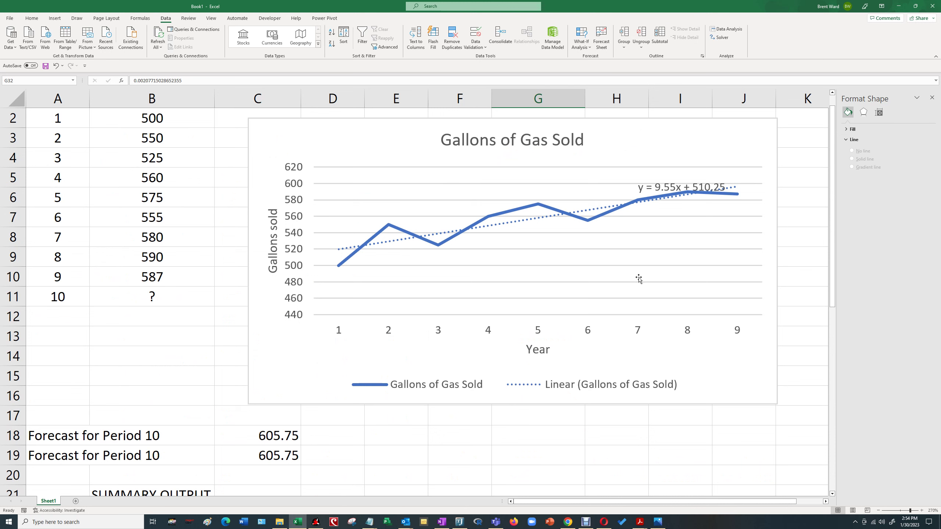
pyautogui.scroll(1, 639, 279)
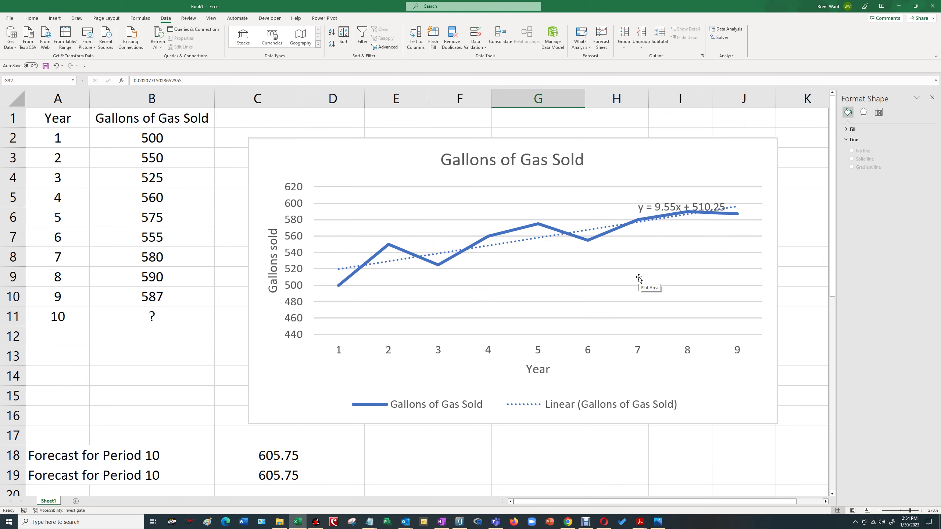